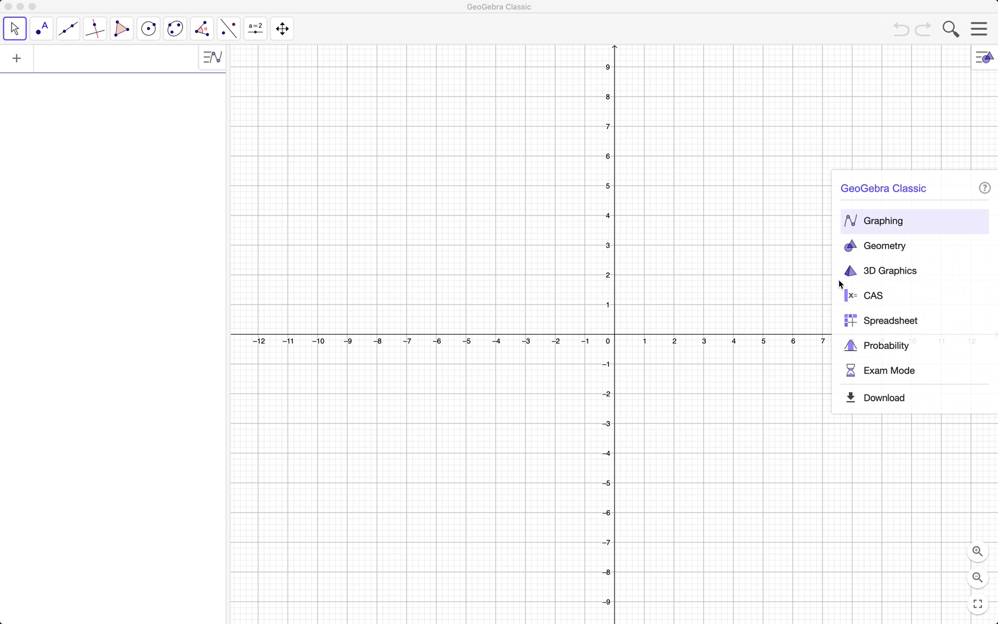
Step: Switch GeoGebra Classic to the Geometry app, leaving a blank drawing canvas
{"action": "left_click", "coordinate": [893, 249]}
{"action": "left_click", "coordinate": [894, 249]}
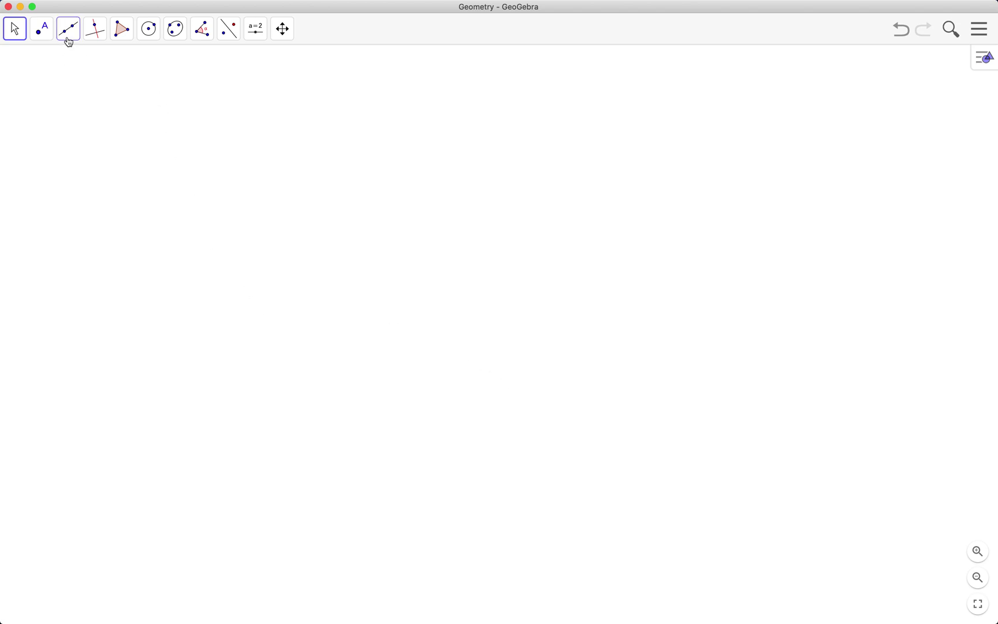
Step: Draw segment AB between two points near the canvas centre
{"action": "left_click", "coordinate": [69, 32]}
{"action": "left_click", "coordinate": [92, 88]}
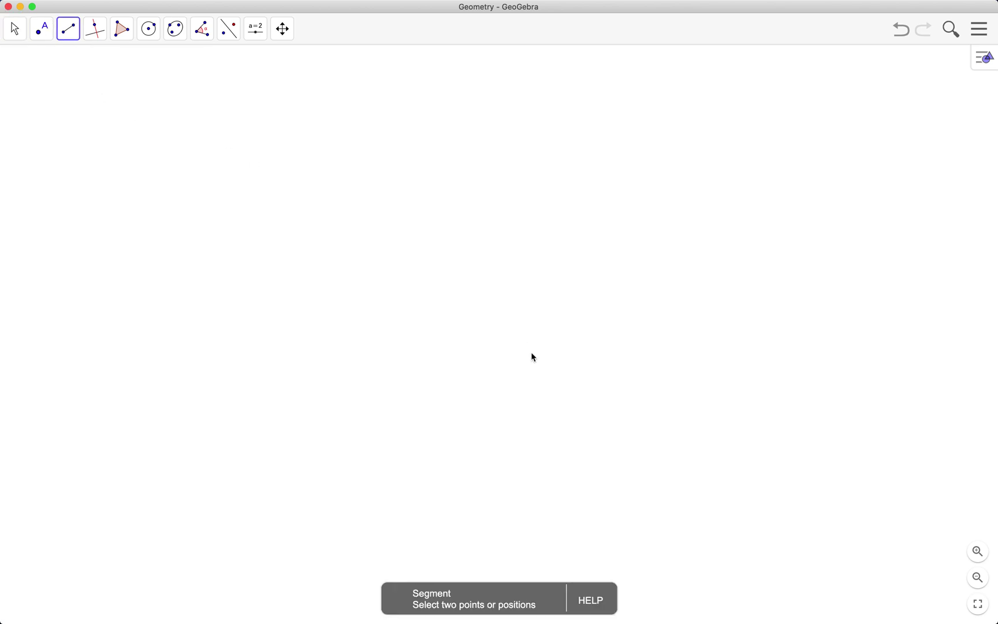
{"action": "left_click", "coordinate": [366, 331]}
{"action": "left_click", "coordinate": [536, 328]}
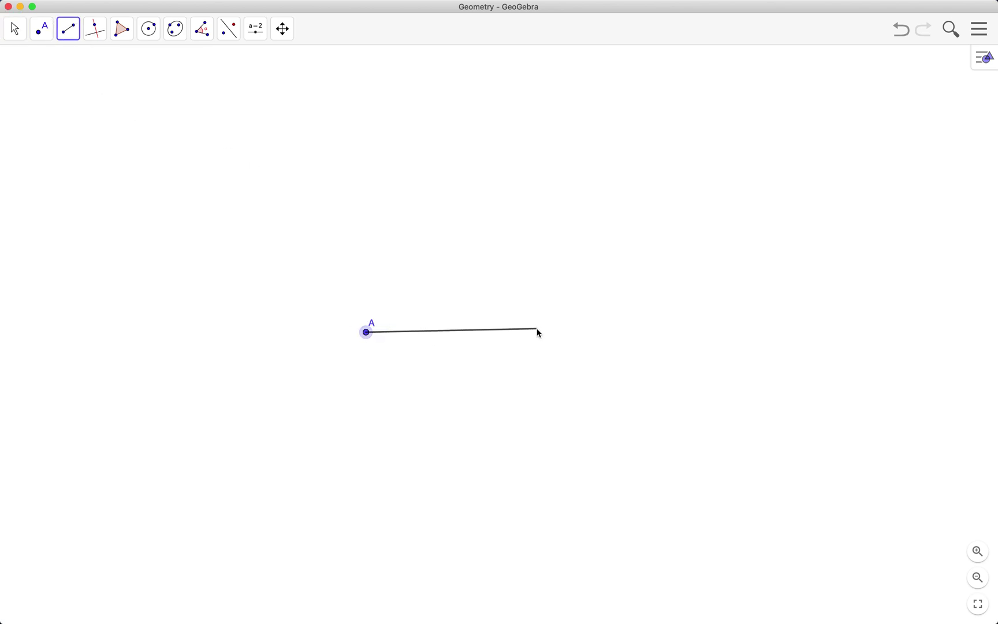
Step: Drag A above B so segment AB stands vertically
{"action": "left_click", "coordinate": [15, 29]}
{"action": "left_click", "coordinate": [39, 65]}
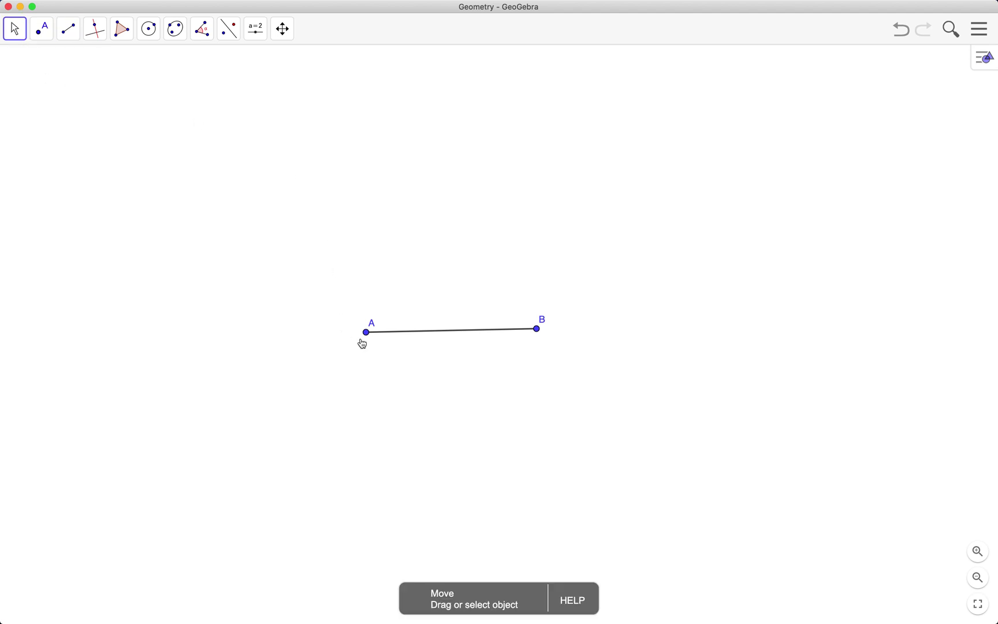
{"action": "mouse_move", "coordinate": [366, 332]}
{"action": "left_mouse_down"}
{"action": "mouse_move", "coordinate": [403, 225]}
{"action": "mouse_move", "coordinate": [478, 213]}
{"action": "left_mouse_up"}
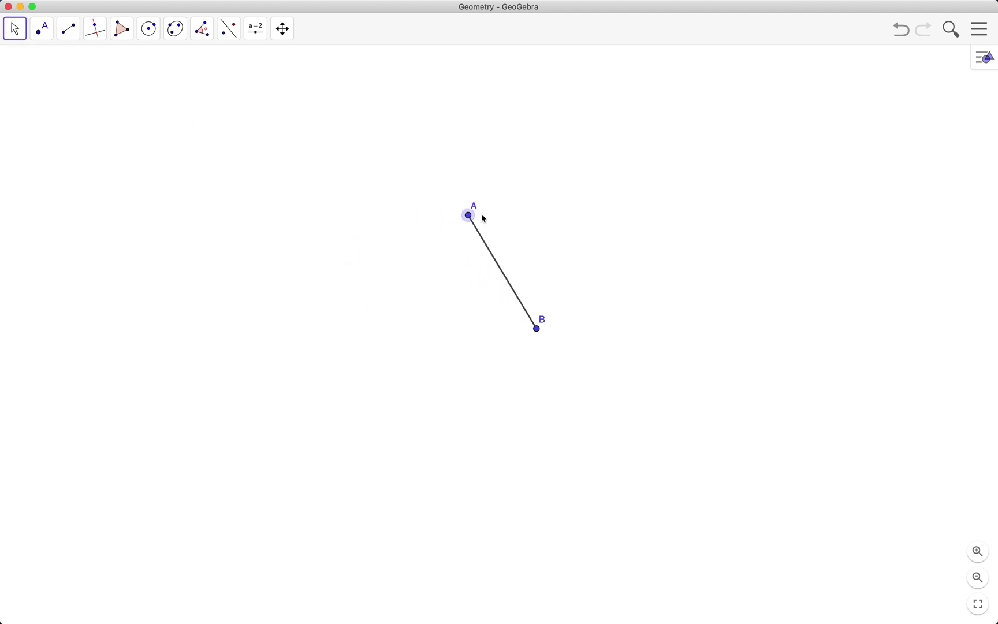
{"action": "mouse_move", "coordinate": [536, 327]}
{"action": "left_mouse_down"}
{"action": "mouse_move", "coordinate": [476, 384]}
{"action": "mouse_move", "coordinate": [475, 367]}
{"action": "left_mouse_up"}
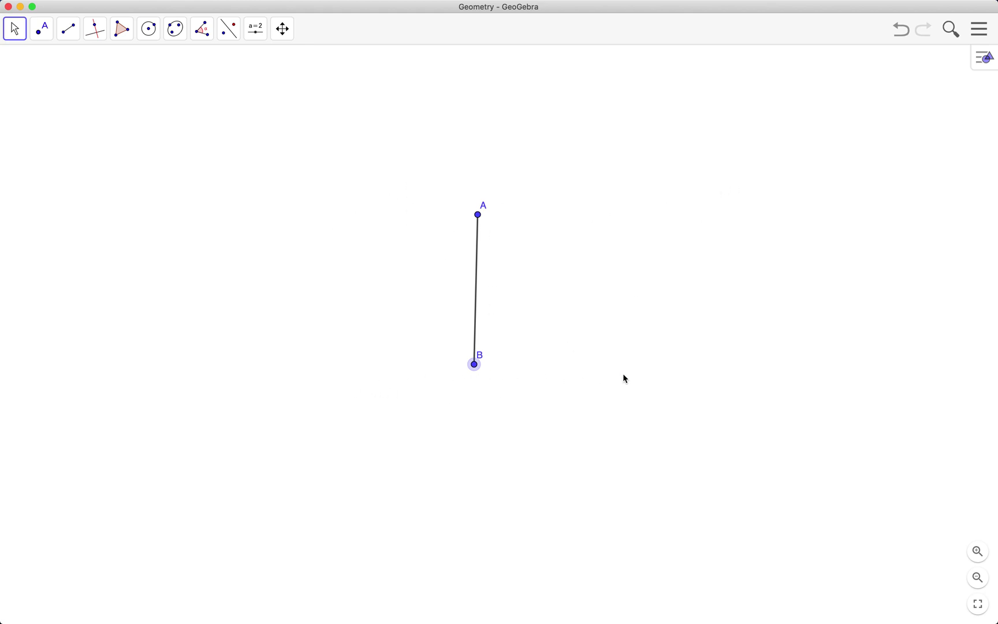
{"action": "left_click", "coordinate": [94, 29]}
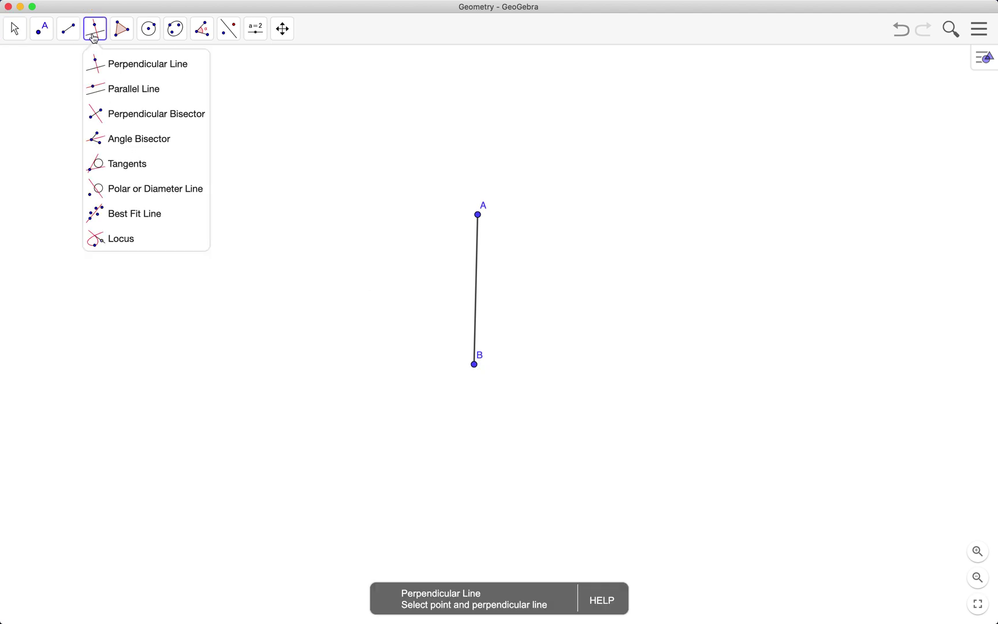
Step: Construct lines perpendicular to AB through A and through B, undoing a stray point
{"action": "left_click", "coordinate": [112, 68]}
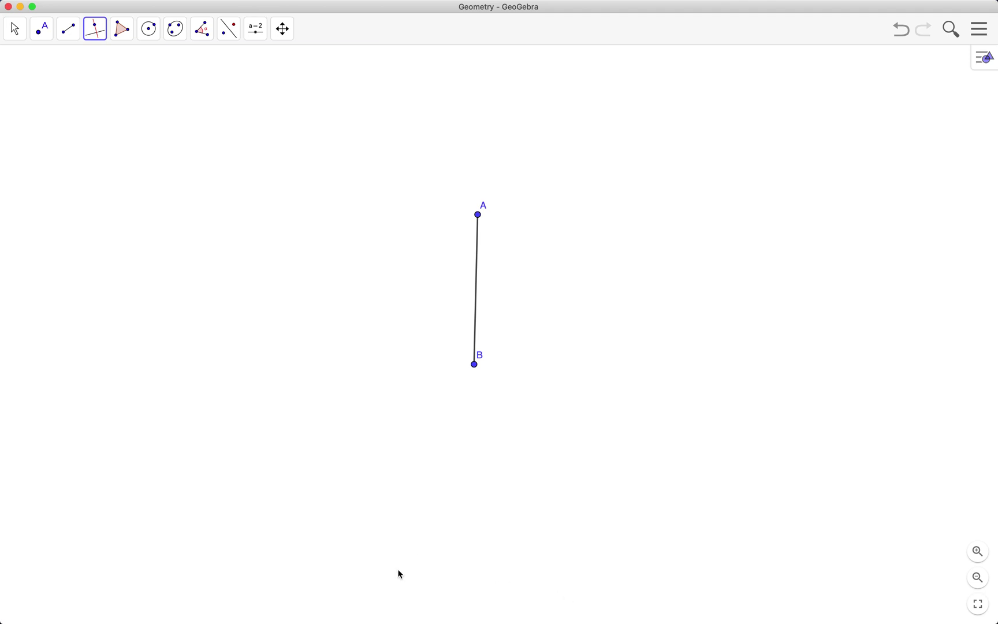
{"action": "left_click", "coordinate": [478, 326]}
{"action": "left_click", "coordinate": [900, 29]}
{"action": "left_click", "coordinate": [477, 320]}
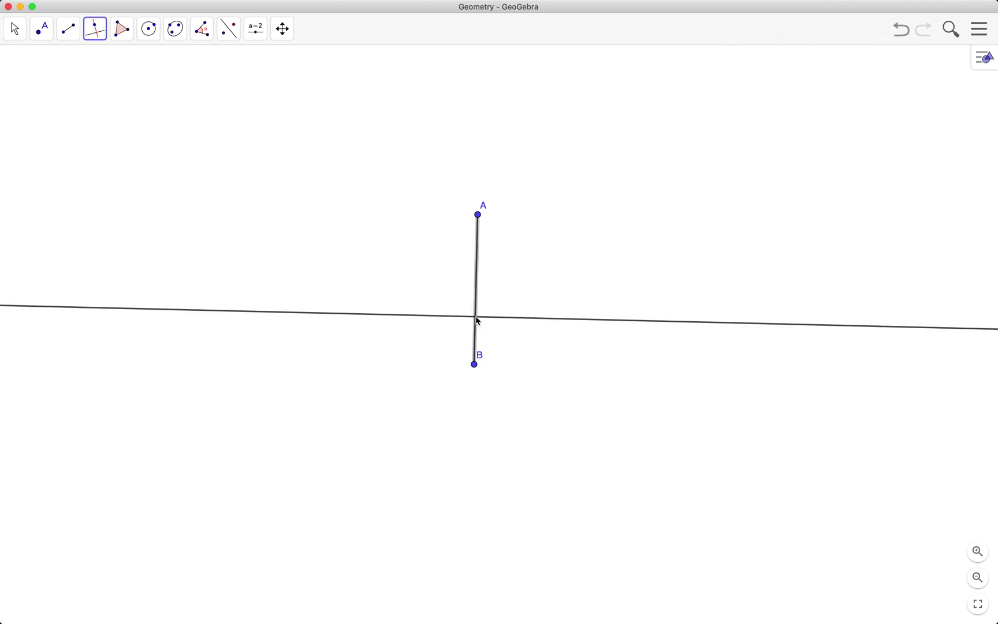
{"action": "left_click", "coordinate": [478, 216]}
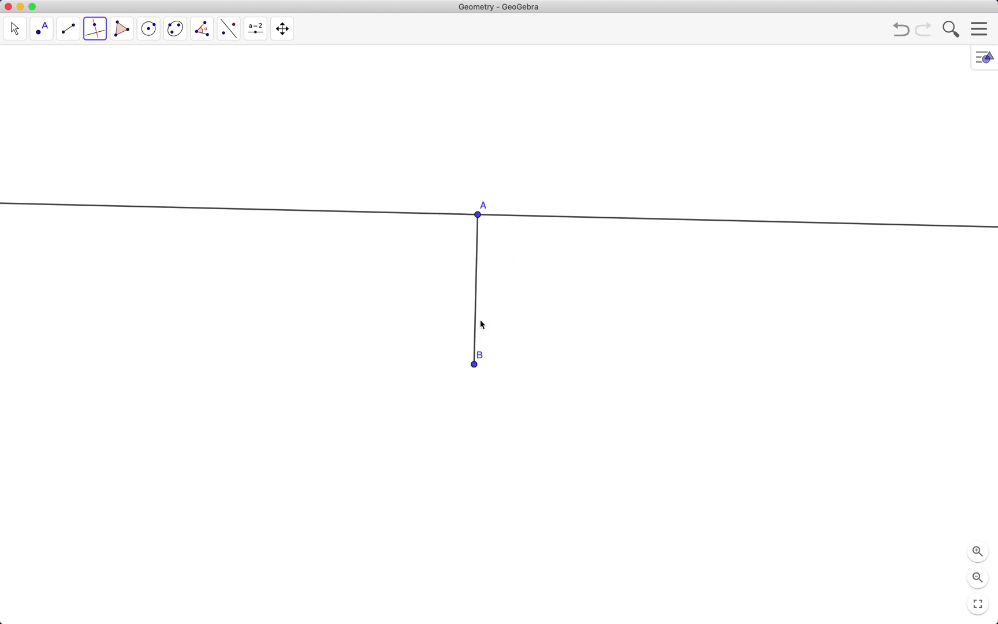
{"action": "left_click", "coordinate": [478, 304]}
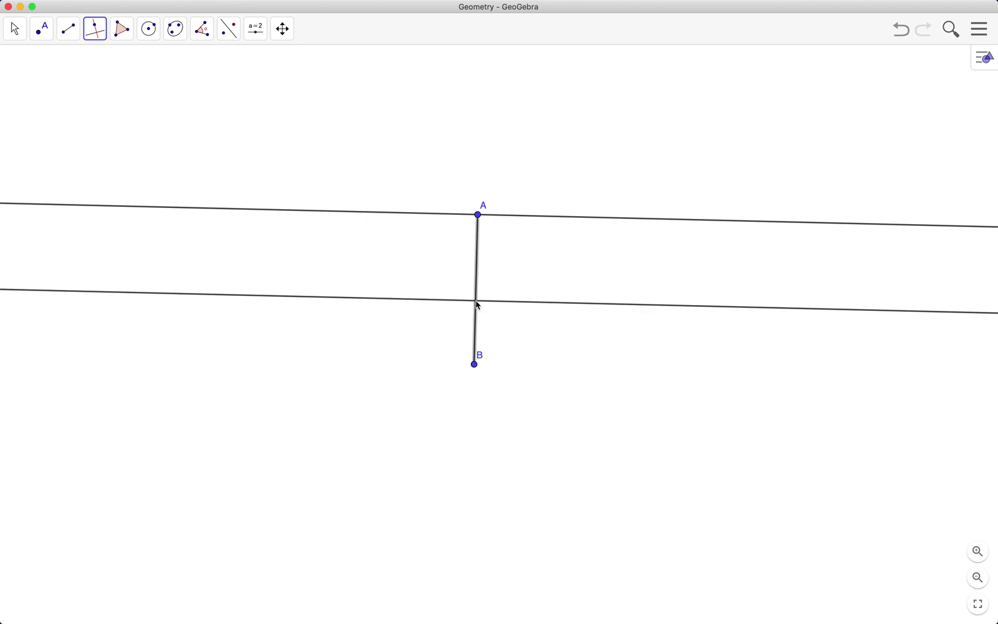
{"action": "left_click", "coordinate": [474, 363]}
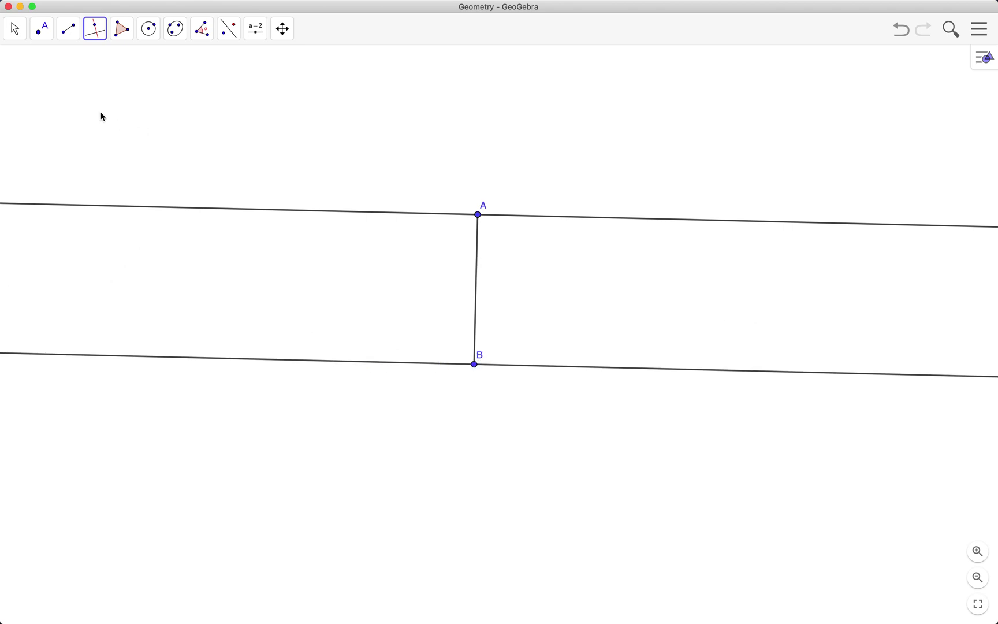
Step: Drag A and B to rotate the construction, then shift it left
{"action": "left_click", "coordinate": [15, 29]}
{"action": "left_click", "coordinate": [25, 62]}
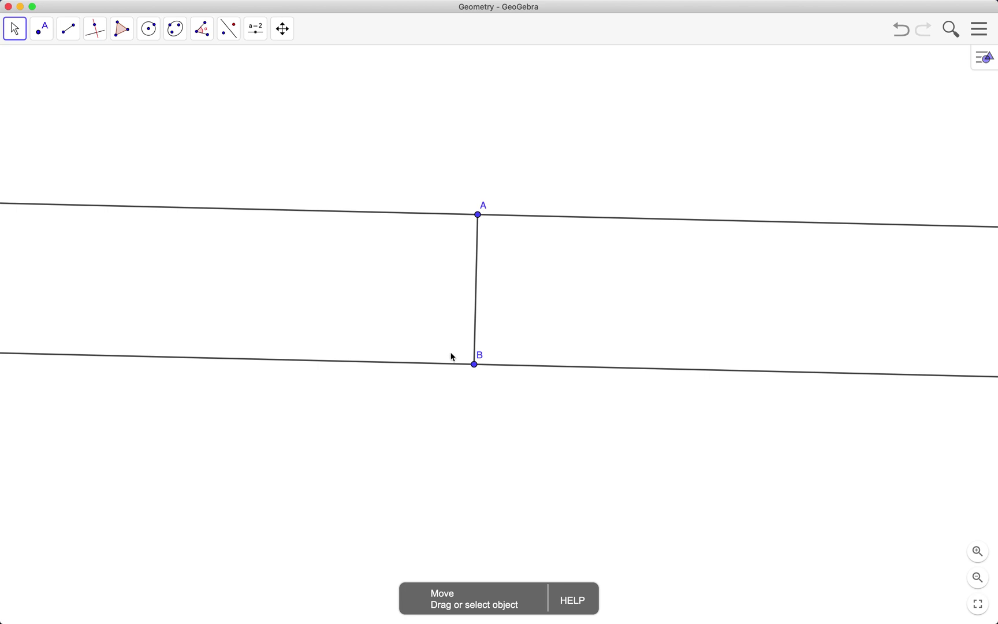
{"action": "mouse_move", "coordinate": [474, 364]}
{"action": "left_mouse_down"}
{"action": "mouse_move", "coordinate": [357, 386]}
{"action": "mouse_move", "coordinate": [479, 387]}
{"action": "left_mouse_up"}
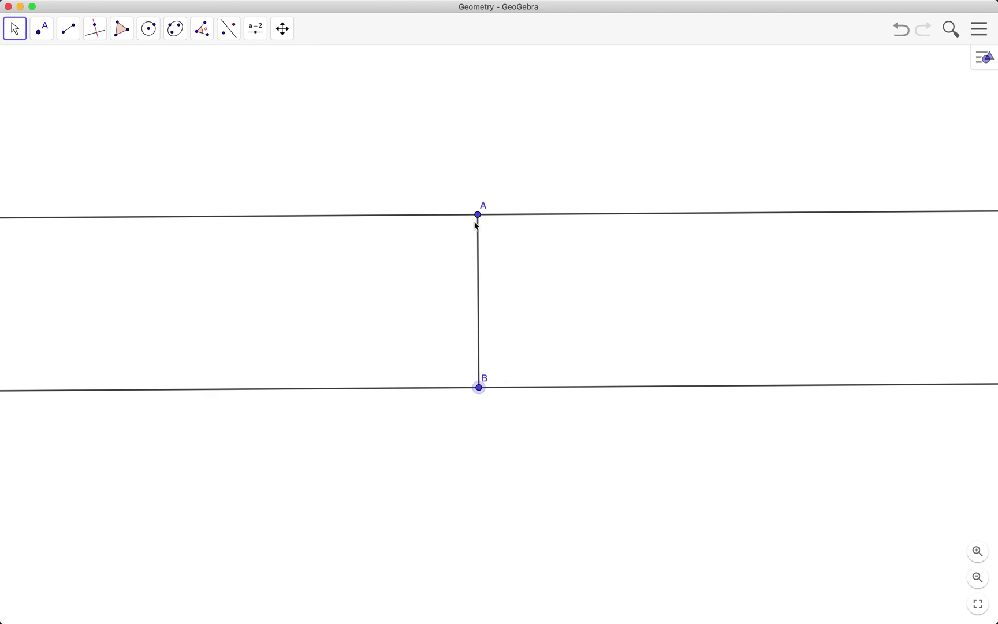
{"action": "left_click_drag", "start_coordinate": [478, 214], "coordinate": [492, 263]}
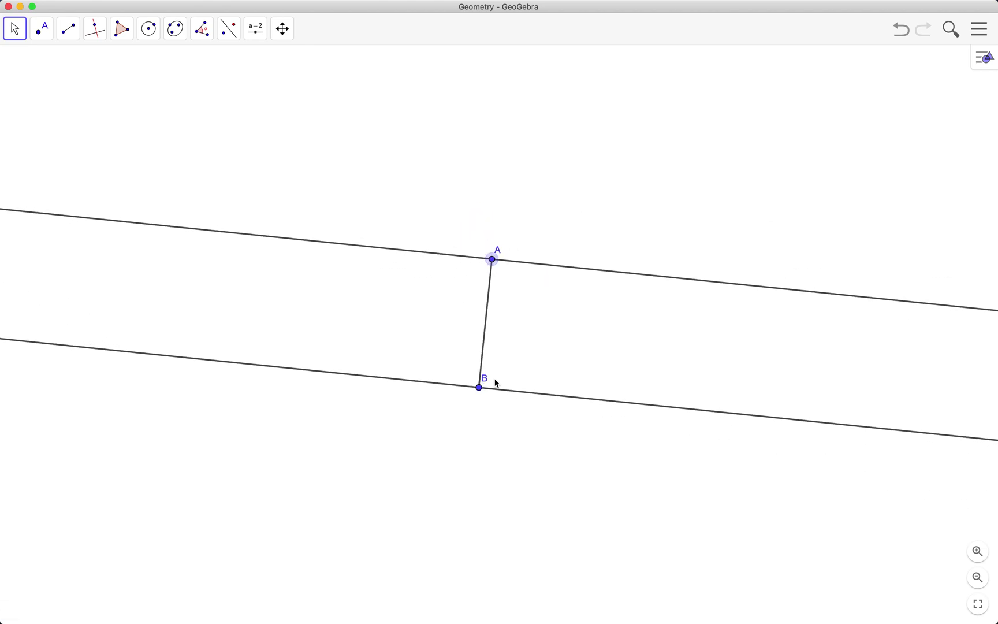
{"action": "mouse_move", "coordinate": [478, 387]}
{"action": "left_mouse_down"}
{"action": "mouse_move", "coordinate": [385, 375]}
{"action": "mouse_move", "coordinate": [487, 393]}
{"action": "left_mouse_up"}
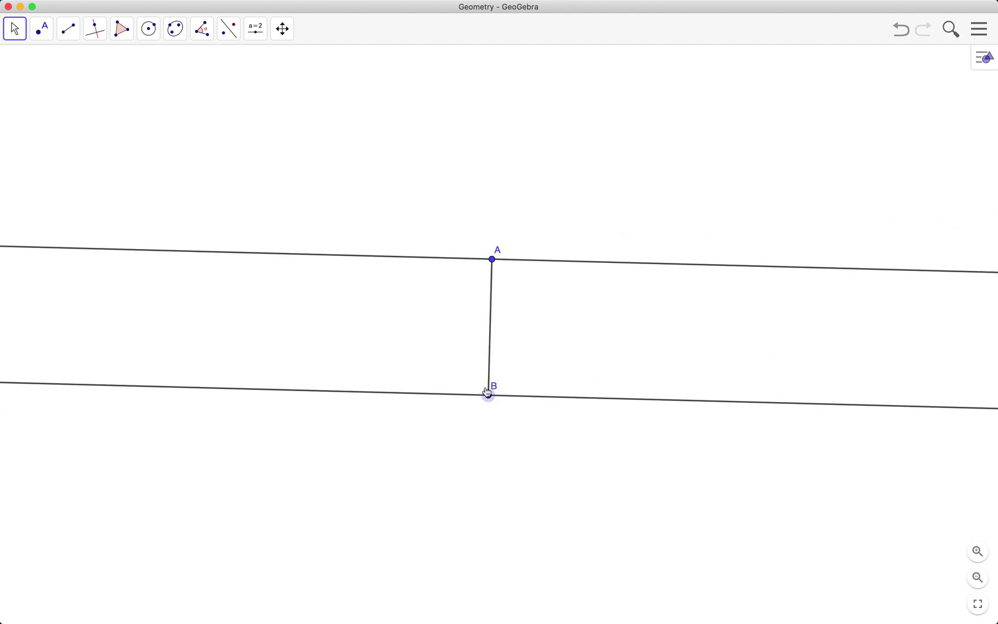
{"action": "left_click", "coordinate": [421, 259]}
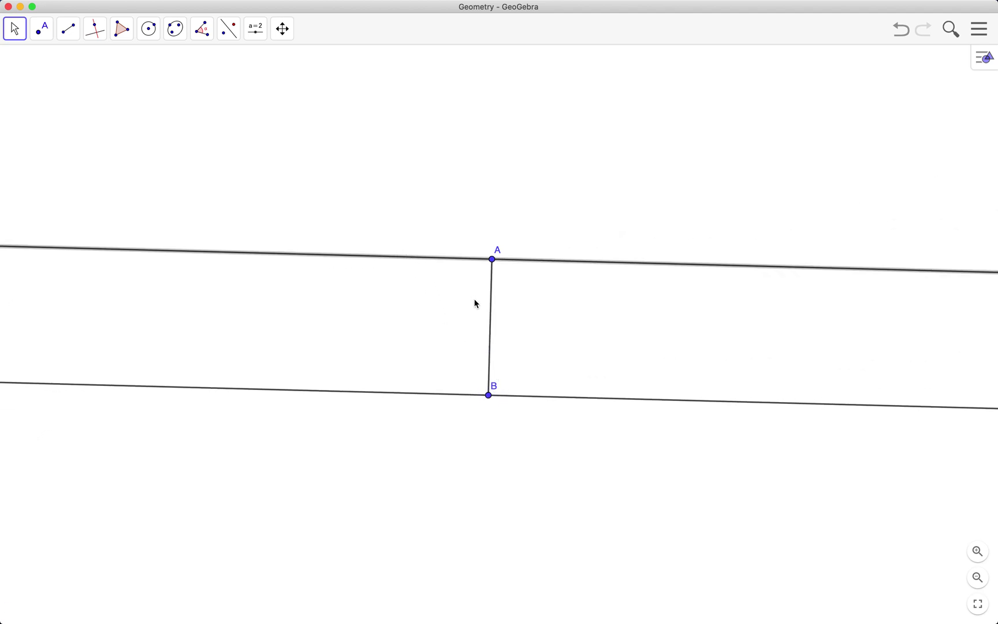
{"action": "left_click_drag", "start_coordinate": [492, 311], "coordinate": [341, 268]}
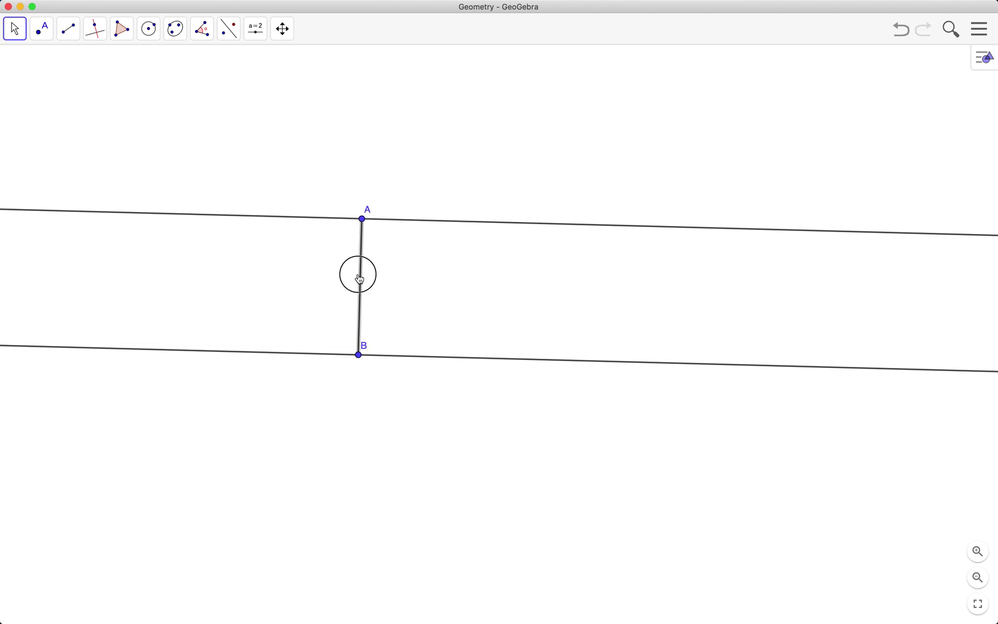
Step: Place point C on the lower perpendicular line and slide it into position
{"action": "left_click", "coordinate": [42, 29]}
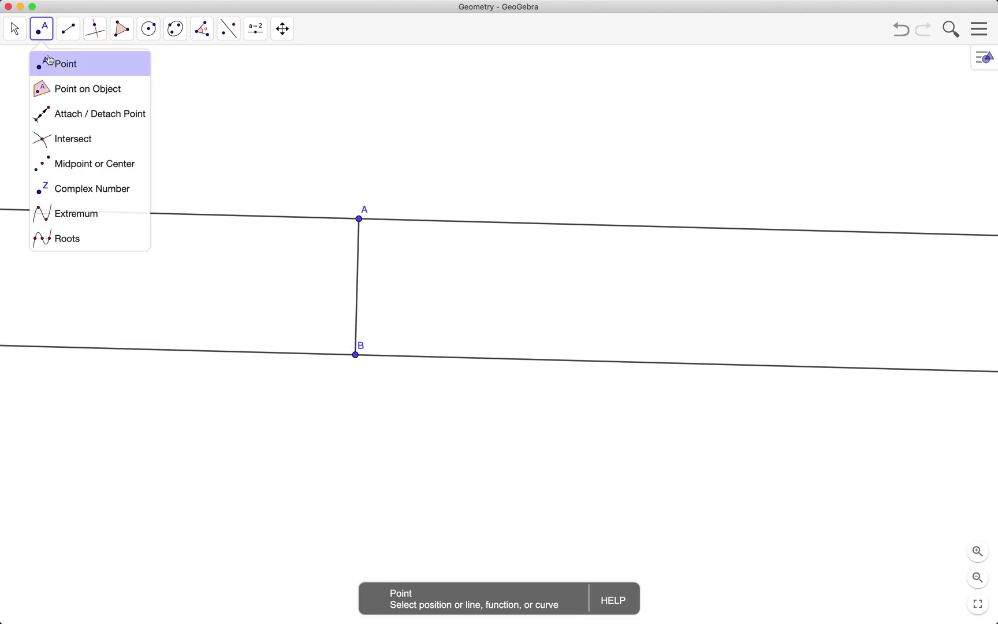
{"action": "left_click", "coordinate": [58, 62]}
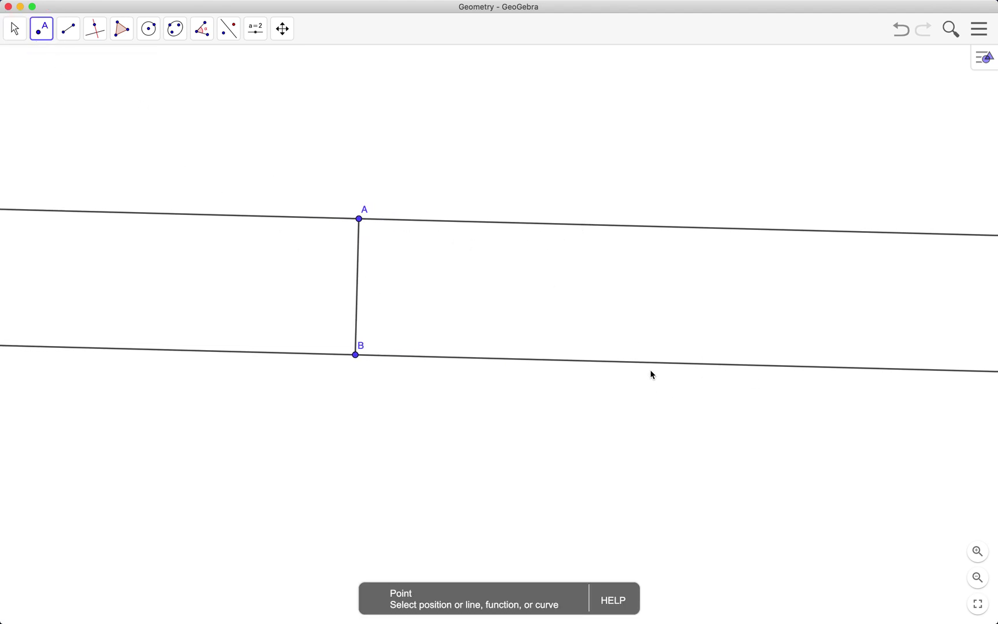
{"action": "left_click", "coordinate": [637, 362]}
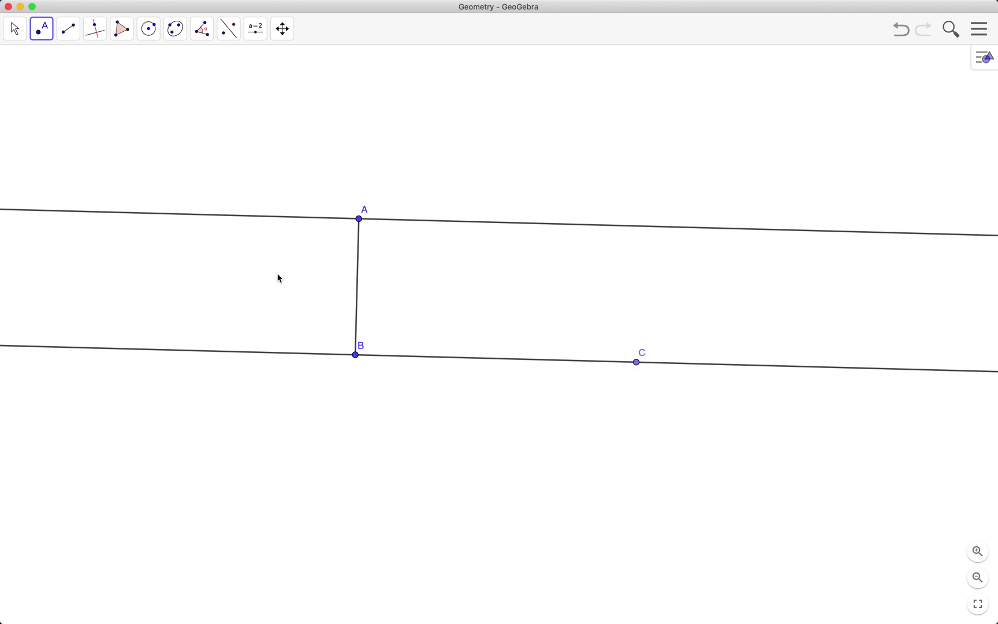
{"action": "left_click", "coordinate": [14, 28]}
{"action": "left_click", "coordinate": [30, 62]}
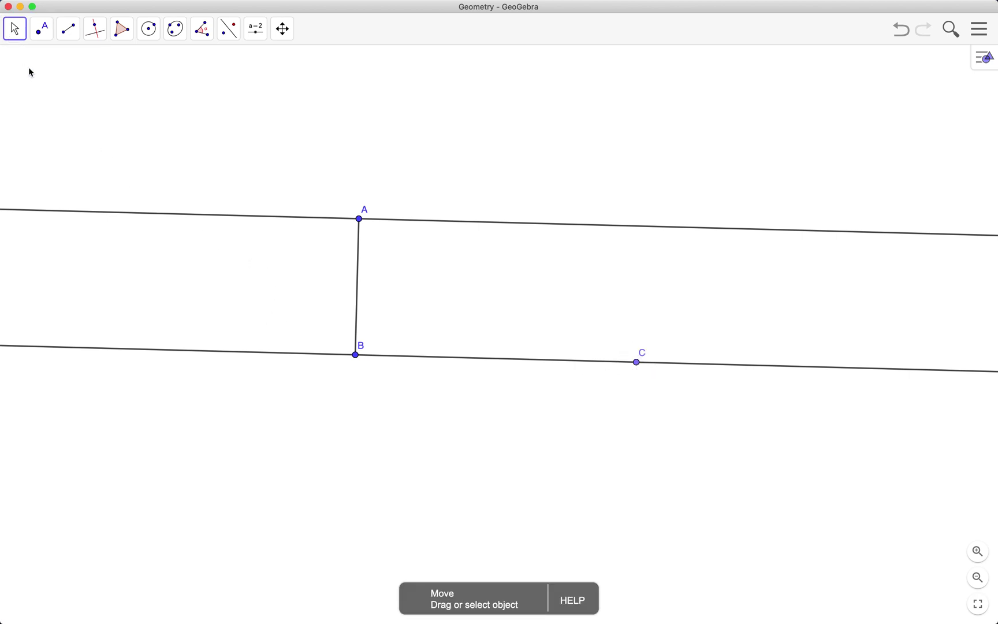
{"action": "left_click_drag", "start_coordinate": [638, 367], "coordinate": [624, 372]}
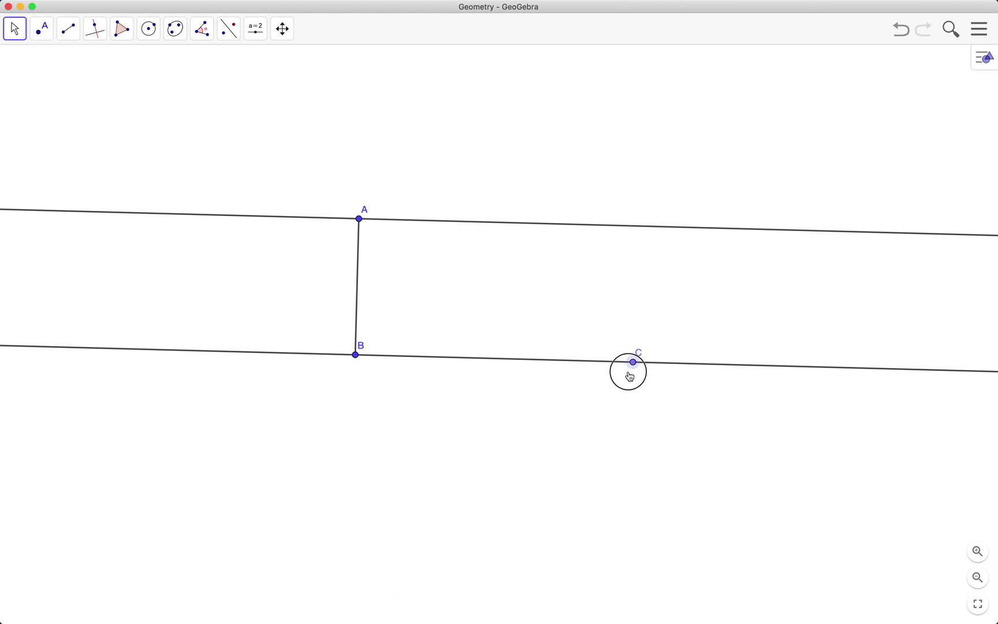
{"action": "left_click_drag", "start_coordinate": [625, 372], "coordinate": [583, 365]}
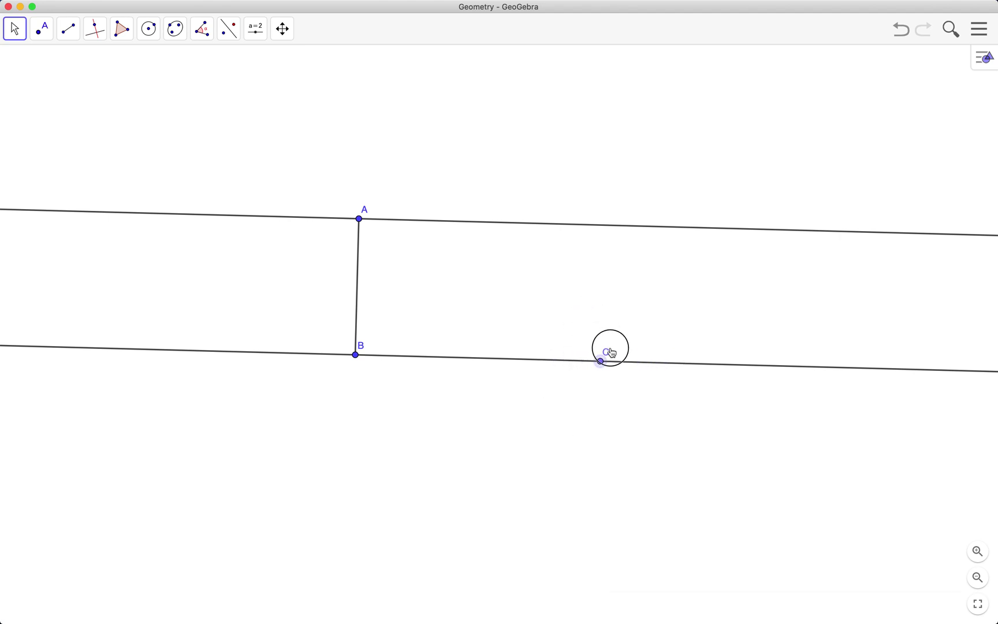
{"action": "left_click_drag", "start_coordinate": [584, 361], "coordinate": [617, 361]}
{"action": "mouse_move", "coordinate": [624, 422]}
{"action": "left_mouse_down"}
{"action": "mouse_move", "coordinate": [537, 385]}
{"action": "mouse_move", "coordinate": [598, 389]}
{"action": "left_mouse_up"}
{"action": "left_click_drag", "start_coordinate": [603, 362], "coordinate": [571, 365]}
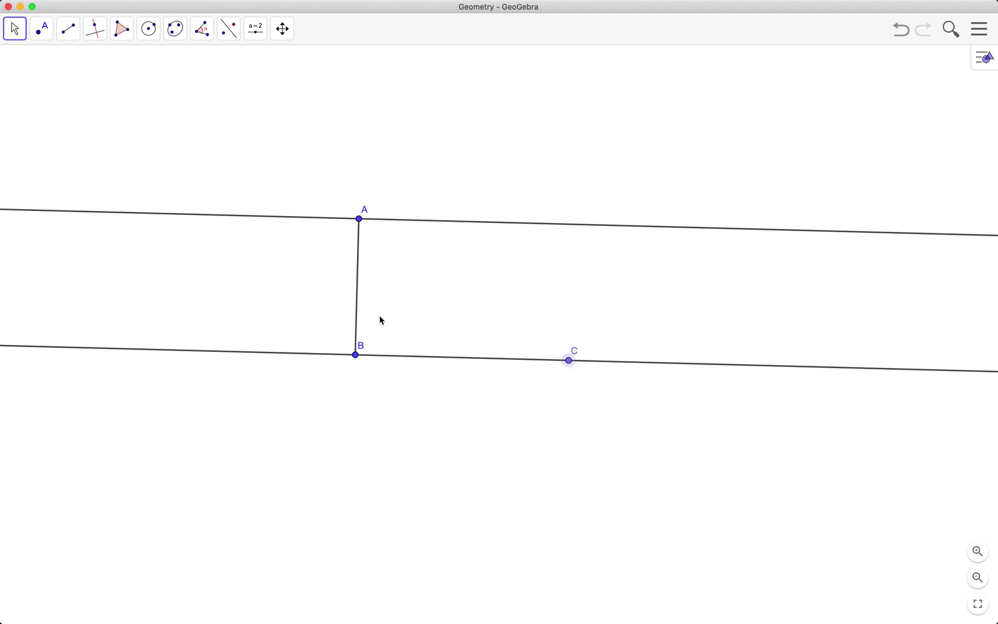
Step: Drag A, B and C until the parallel lines run nearly horizontal
{"action": "left_click_drag", "start_coordinate": [359, 218], "coordinate": [741, 574]}
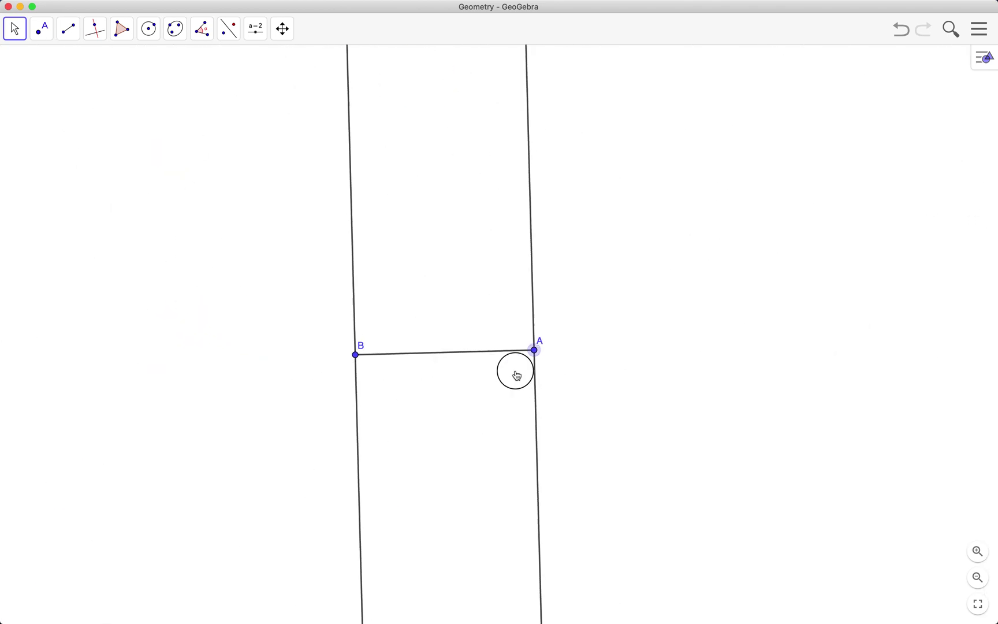
{"action": "left_click_drag", "start_coordinate": [741, 574], "coordinate": [621, 355]}
{"action": "left_click_drag", "start_coordinate": [366, 421], "coordinate": [405, 345]}
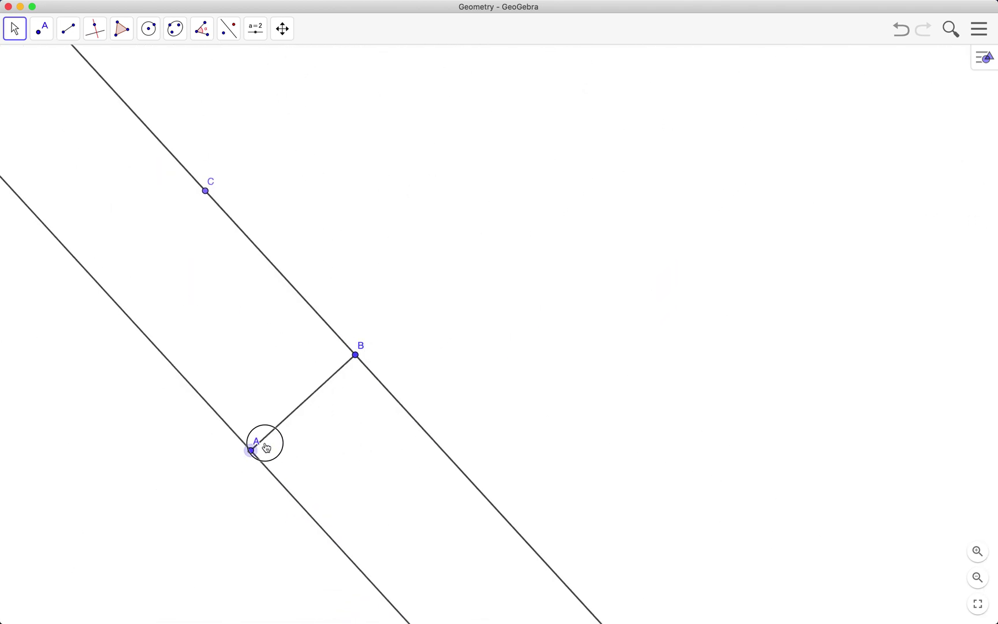
{"action": "left_click_drag", "start_coordinate": [337, 322], "coordinate": [383, 255]}
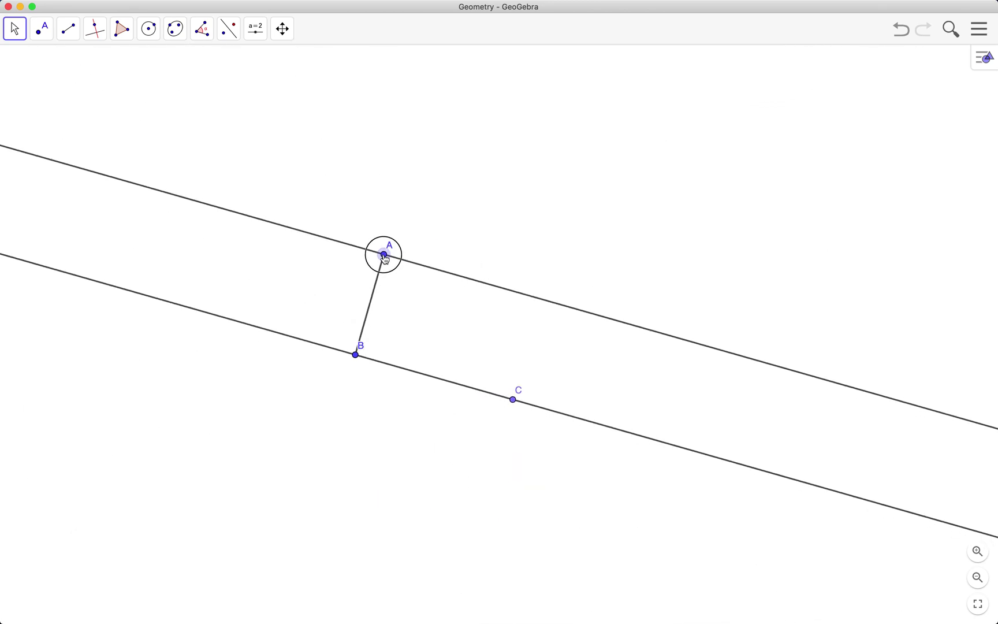
{"action": "left_click_drag", "start_coordinate": [513, 397], "coordinate": [408, 399]}
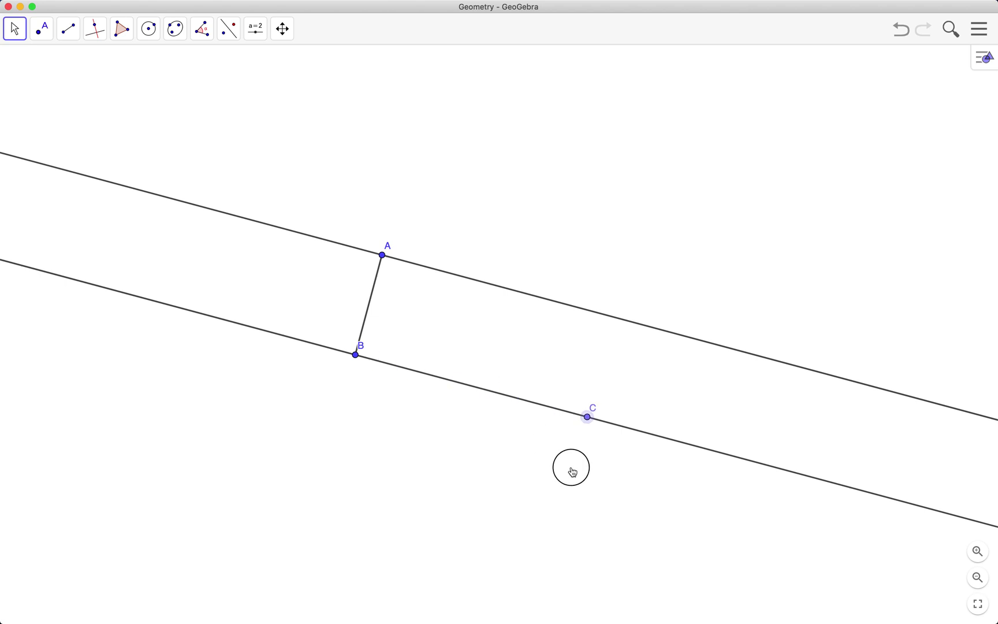
{"action": "left_click_drag", "start_coordinate": [589, 351], "coordinate": [578, 340]}
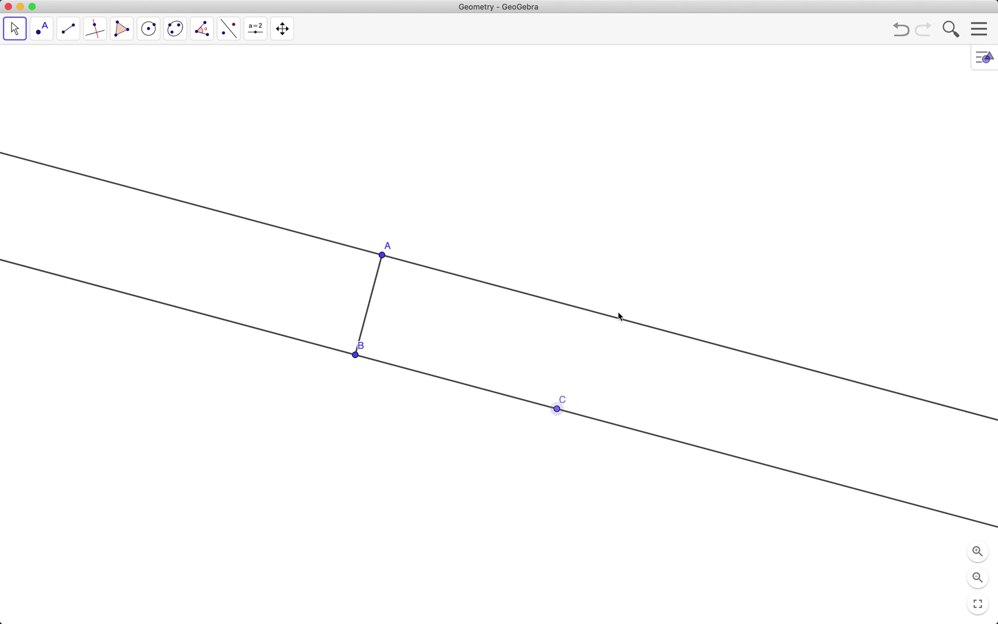
{"action": "left_click_drag", "start_coordinate": [356, 355], "coordinate": [374, 388]}
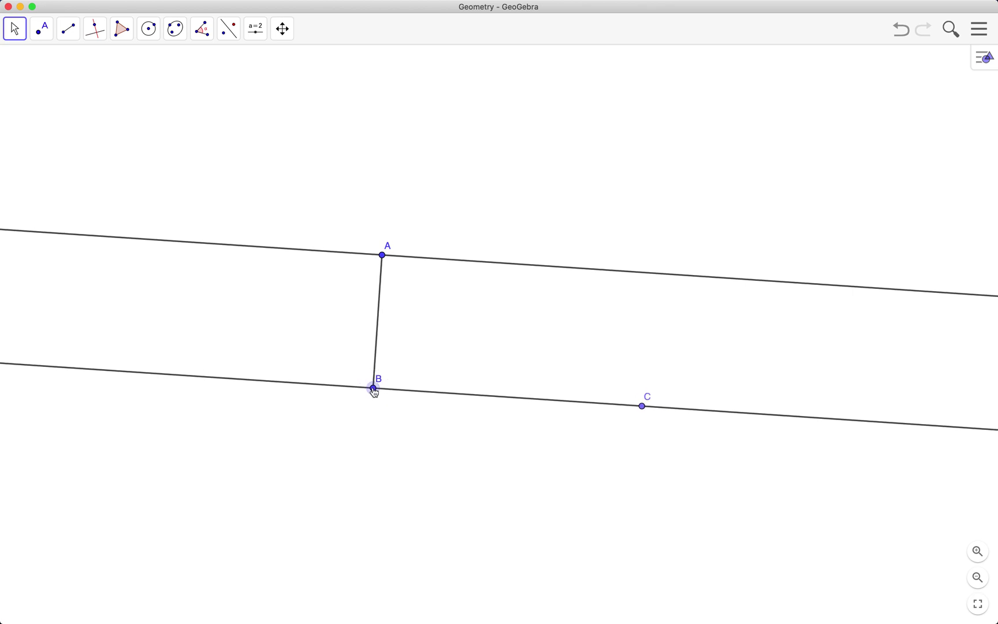
{"action": "left_click_drag", "start_coordinate": [374, 388], "coordinate": [379, 388]}
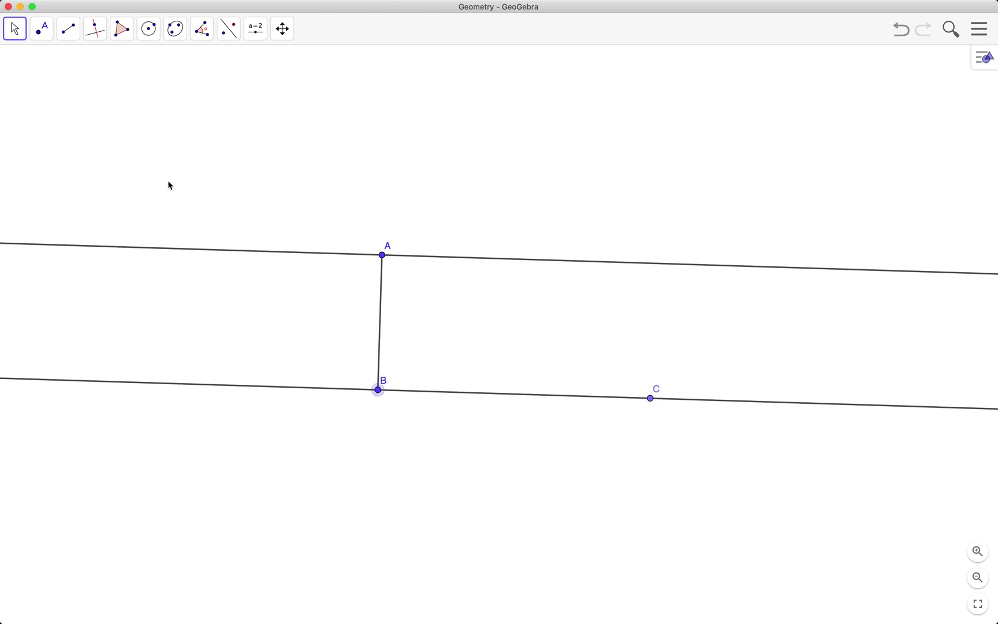
Step: Construct a line through C parallel to segment AB
{"action": "left_click", "coordinate": [96, 29]}
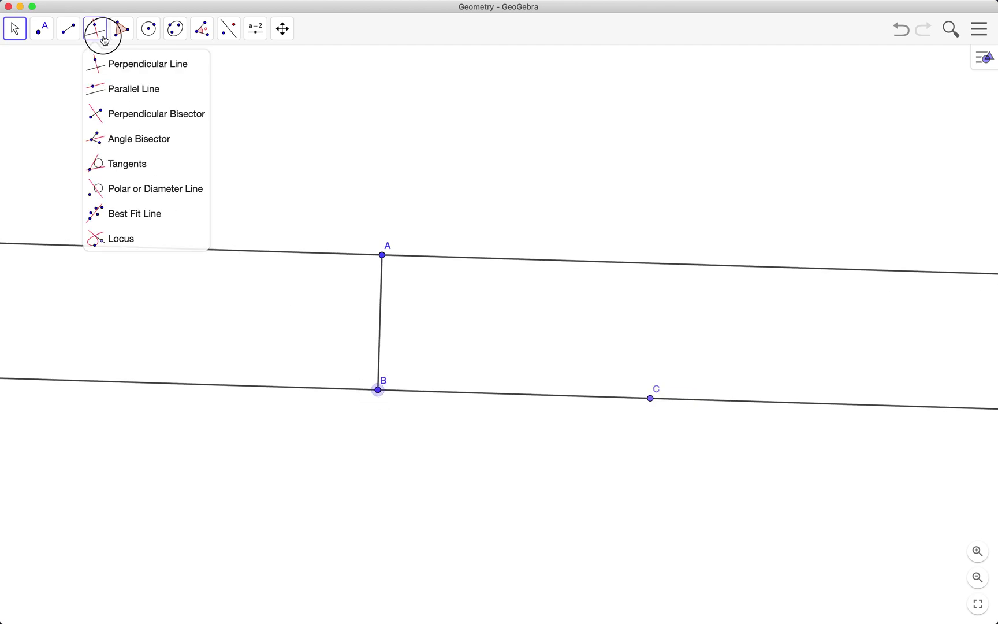
{"action": "left_click", "coordinate": [125, 88]}
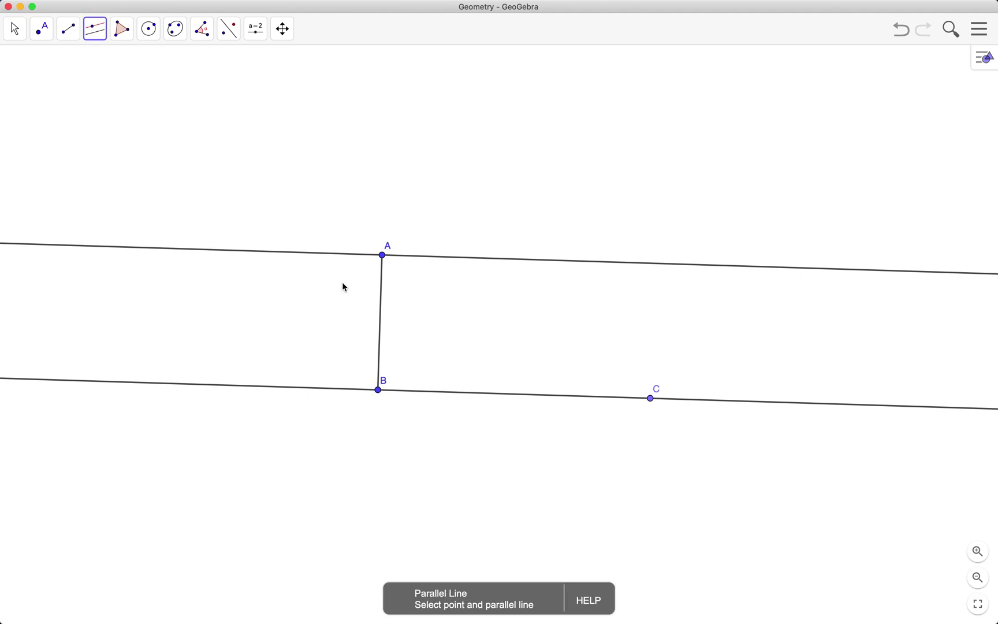
{"action": "left_click", "coordinate": [381, 335]}
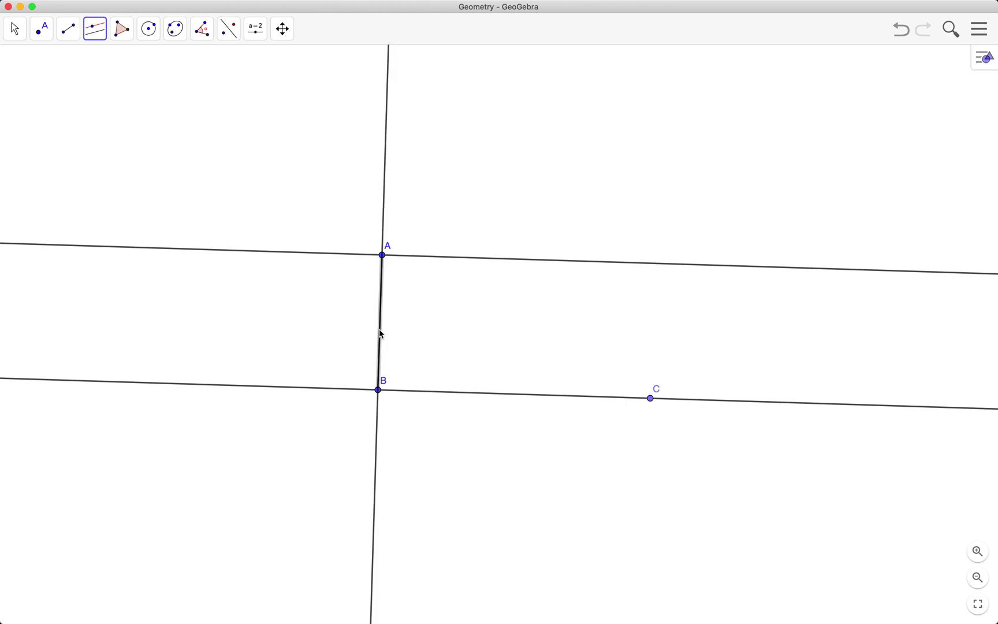
{"action": "left_click", "coordinate": [651, 397]}
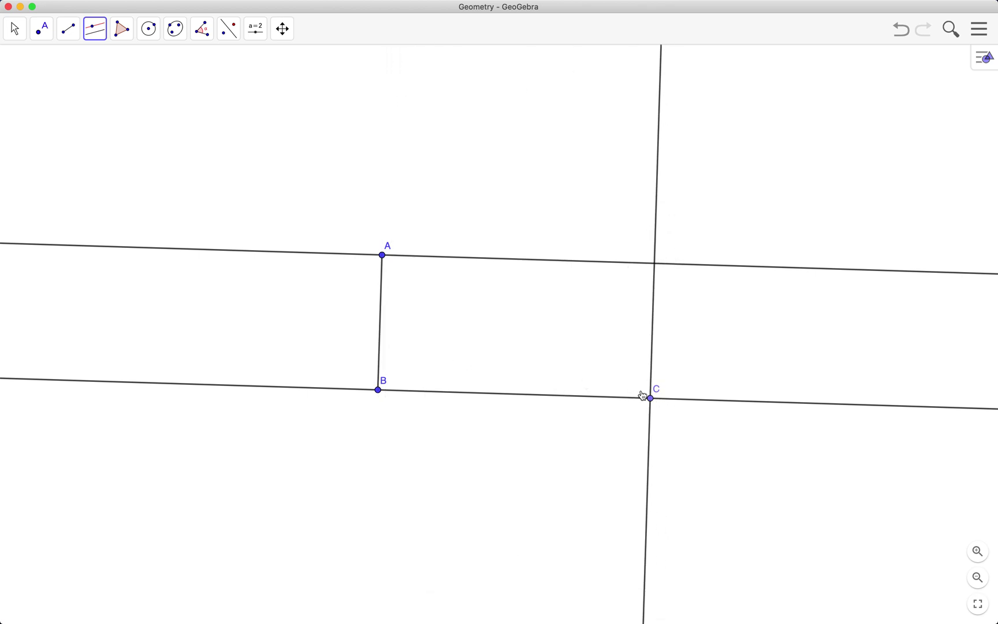
{"action": "left_click", "coordinate": [42, 29]}
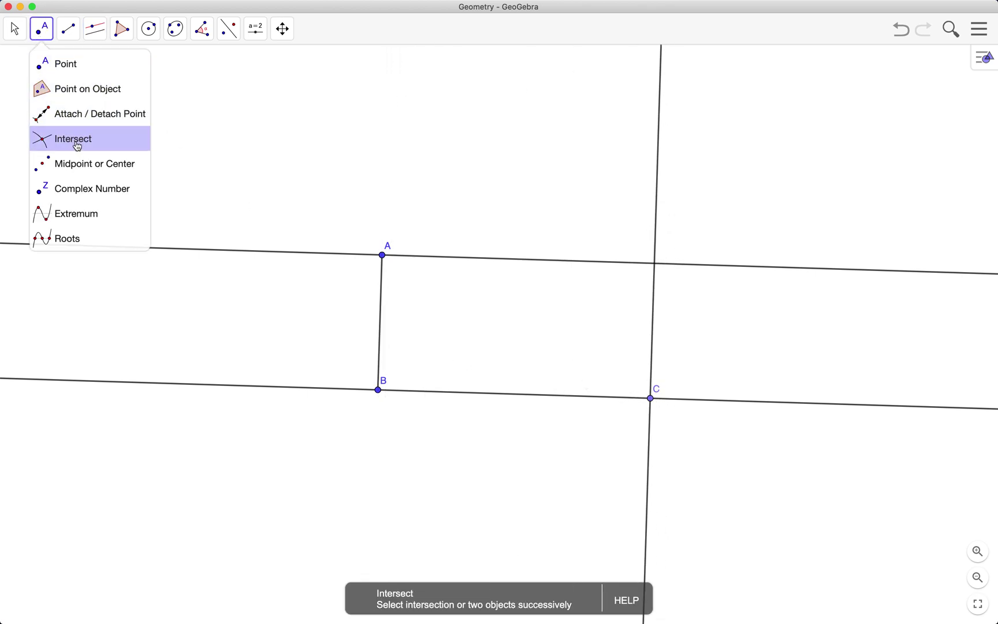
Step: Create intersection point D where the line through C meets the upper line
{"action": "left_click", "coordinate": [46, 71]}
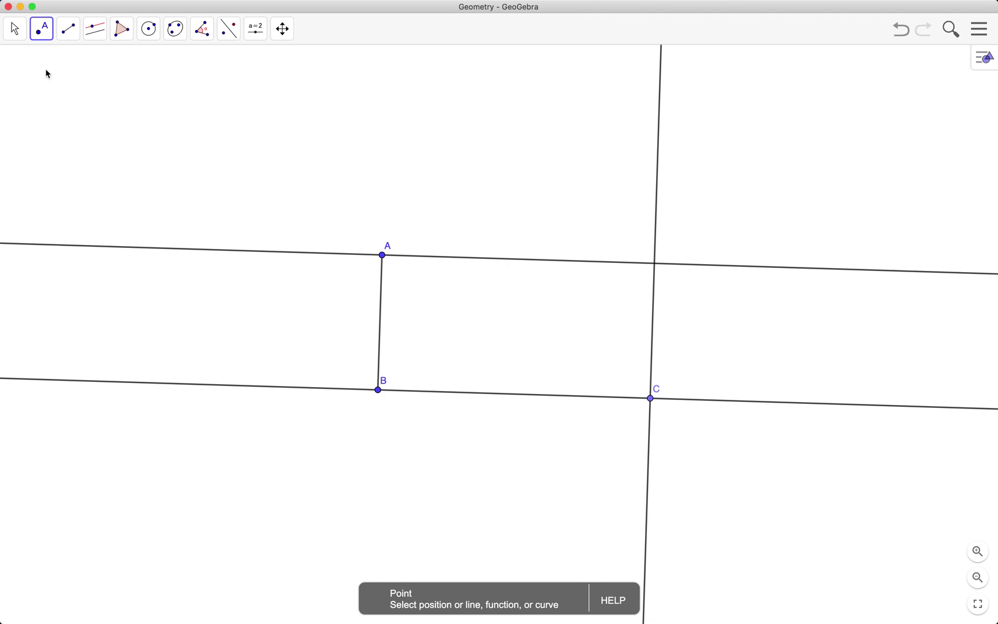
{"action": "left_click", "coordinate": [42, 29]}
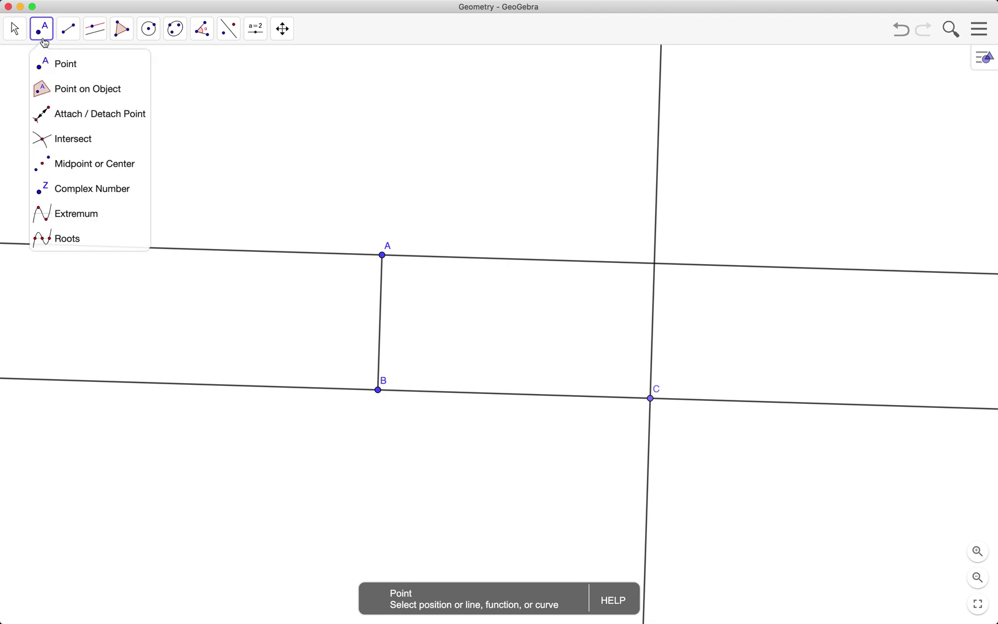
{"action": "left_click", "coordinate": [74, 142]}
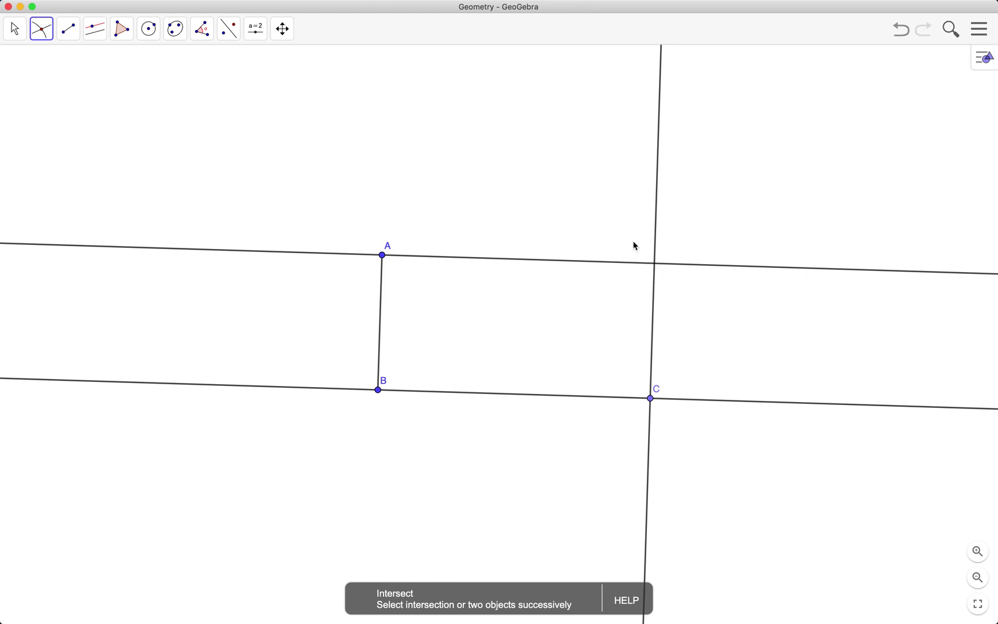
{"action": "left_click", "coordinate": [657, 215]}
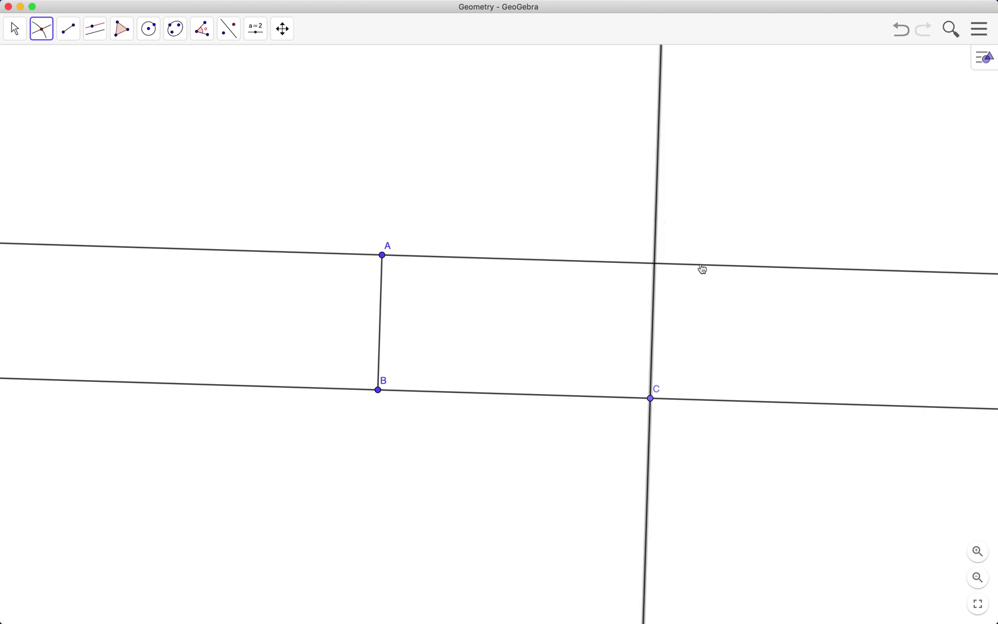
{"action": "left_click", "coordinate": [702, 270]}
Step: Drag points C, B and A to reshape and tilt the construction
{"action": "left_click", "coordinate": [17, 29]}
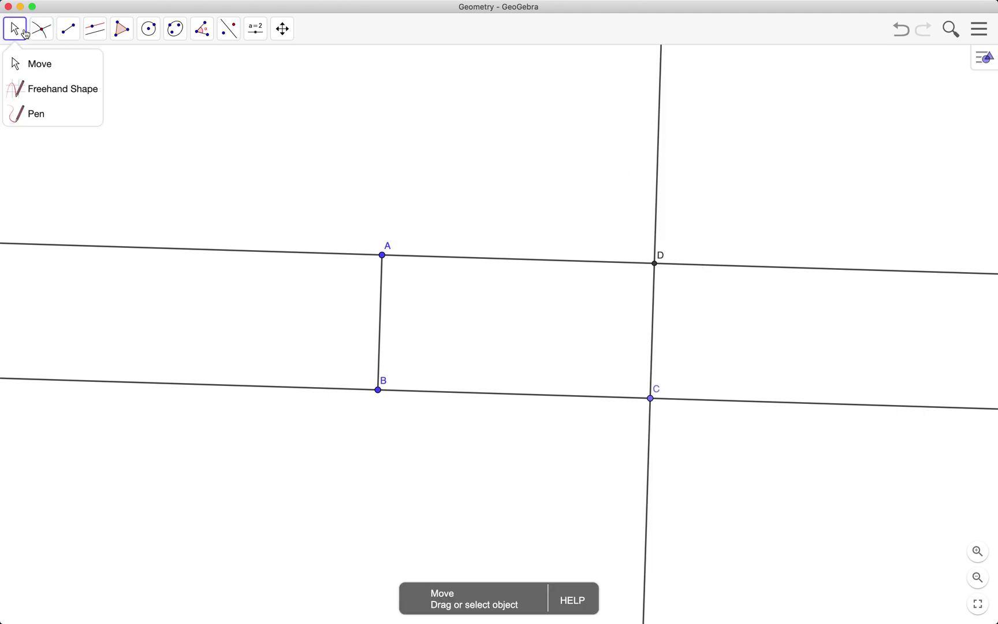
{"action": "left_click", "coordinate": [39, 63]}
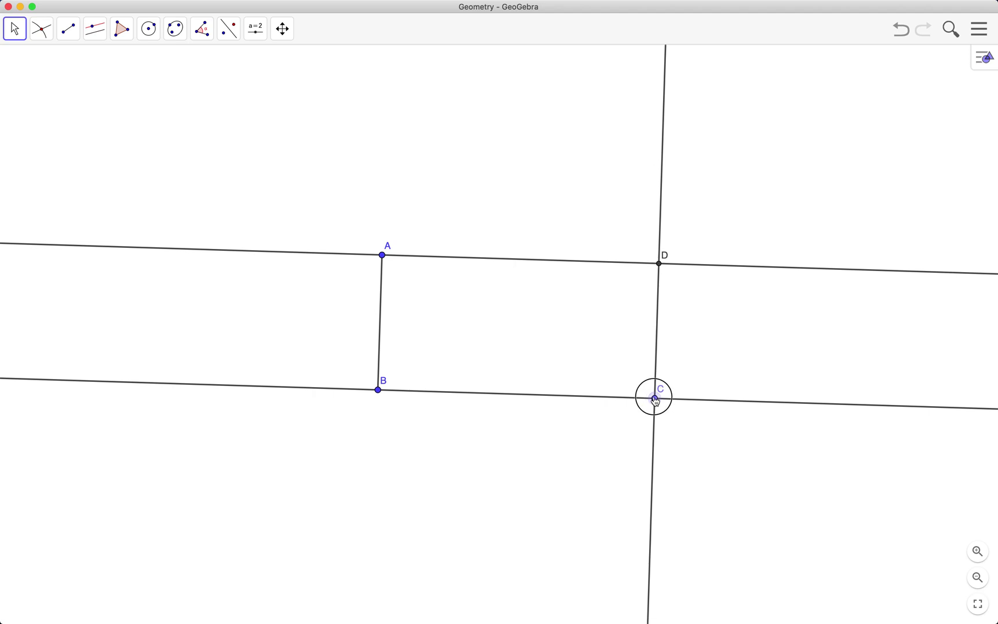
{"action": "left_click_drag", "start_coordinate": [655, 397], "coordinate": [586, 395]}
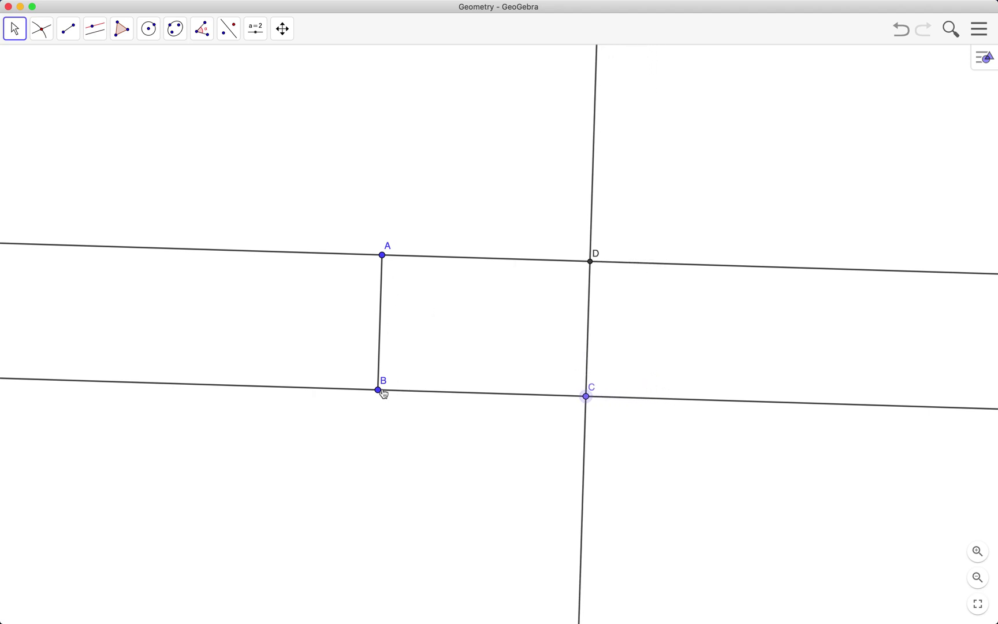
{"action": "mouse_move", "coordinate": [380, 390]}
{"action": "left_mouse_down"}
{"action": "mouse_move", "coordinate": [399, 326]}
{"action": "mouse_move", "coordinate": [382, 332]}
{"action": "left_mouse_up"}
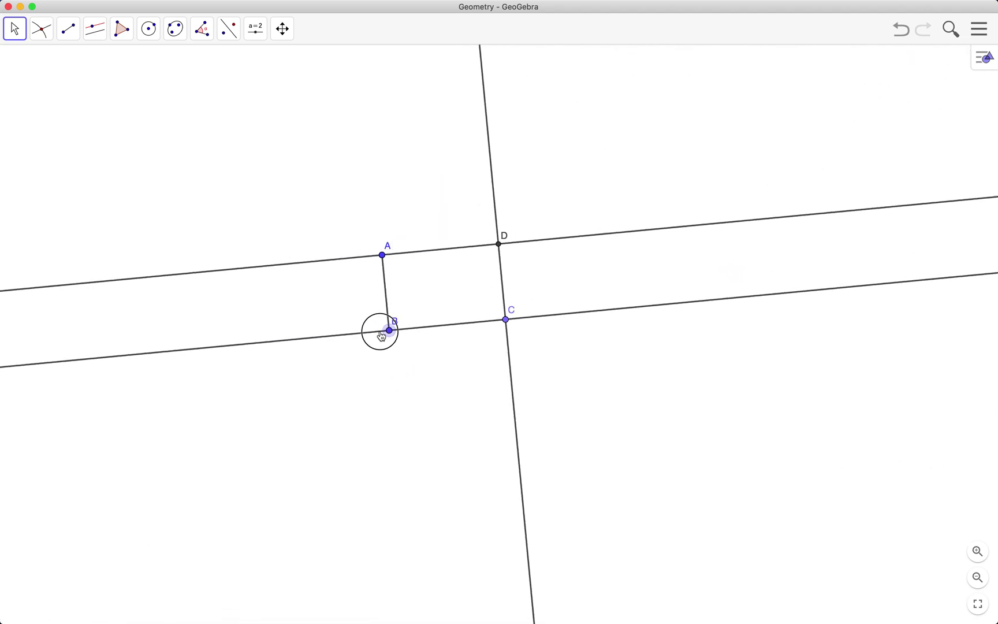
{"action": "mouse_move", "coordinate": [390, 234]}
{"action": "left_mouse_down"}
{"action": "mouse_move", "coordinate": [582, 200]}
{"action": "mouse_move", "coordinate": [375, 234]}
{"action": "left_mouse_up"}
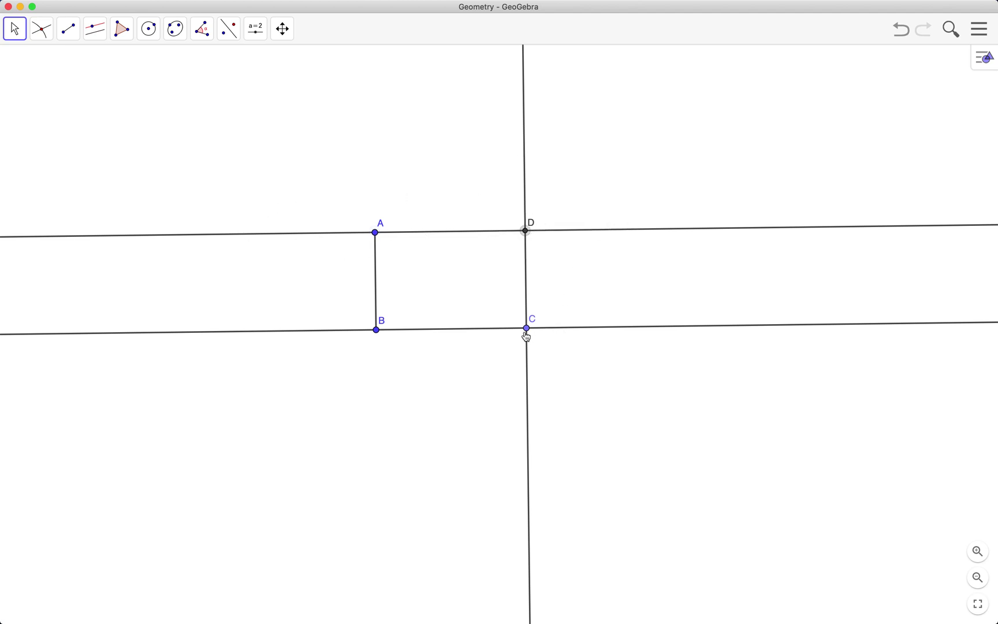
{"action": "mouse_move", "coordinate": [528, 328]}
{"action": "left_mouse_down"}
{"action": "mouse_move", "coordinate": [595, 339]}
{"action": "mouse_move", "coordinate": [578, 327]}
{"action": "left_mouse_up"}
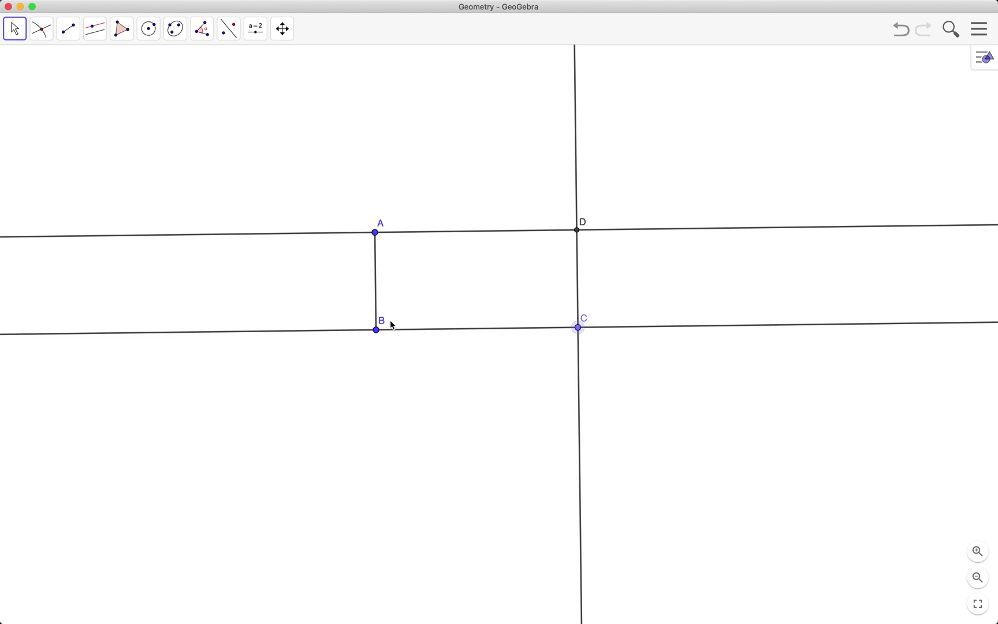
Step: Move B's label below its point and A's label above, then fine-tune B and C
{"action": "left_click_drag", "start_coordinate": [384, 321], "coordinate": [377, 343]}
{"action": "left_click_drag", "start_coordinate": [385, 226], "coordinate": [380, 223]}
{"action": "left_click_drag", "start_coordinate": [377, 331], "coordinate": [384, 309]}
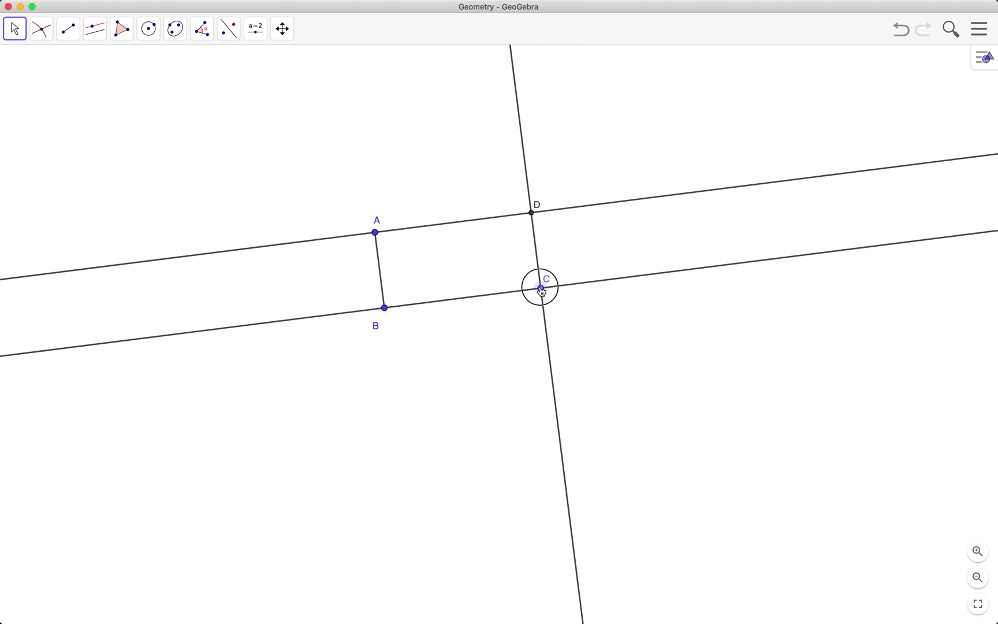
{"action": "mouse_move", "coordinate": [541, 289]}
{"action": "left_mouse_down"}
{"action": "mouse_move", "coordinate": [443, 325]}
{"action": "mouse_move", "coordinate": [554, 310]}
{"action": "left_mouse_up"}
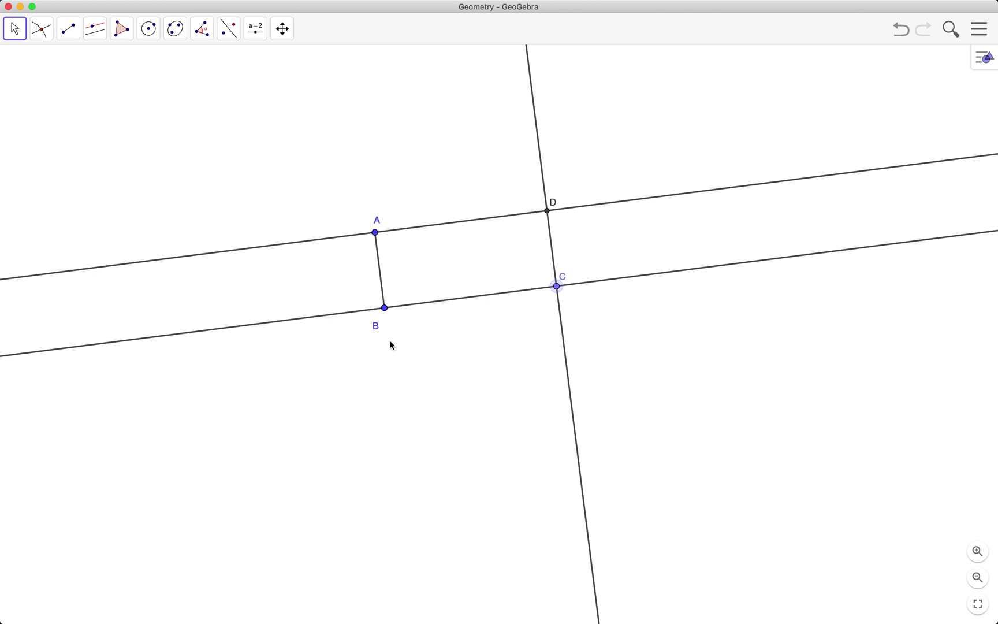
{"action": "mouse_move", "coordinate": [379, 336]}
{"action": "left_mouse_down"}
{"action": "mouse_move", "coordinate": [400, 340]}
{"action": "mouse_move", "coordinate": [413, 327]}
{"action": "left_mouse_up"}
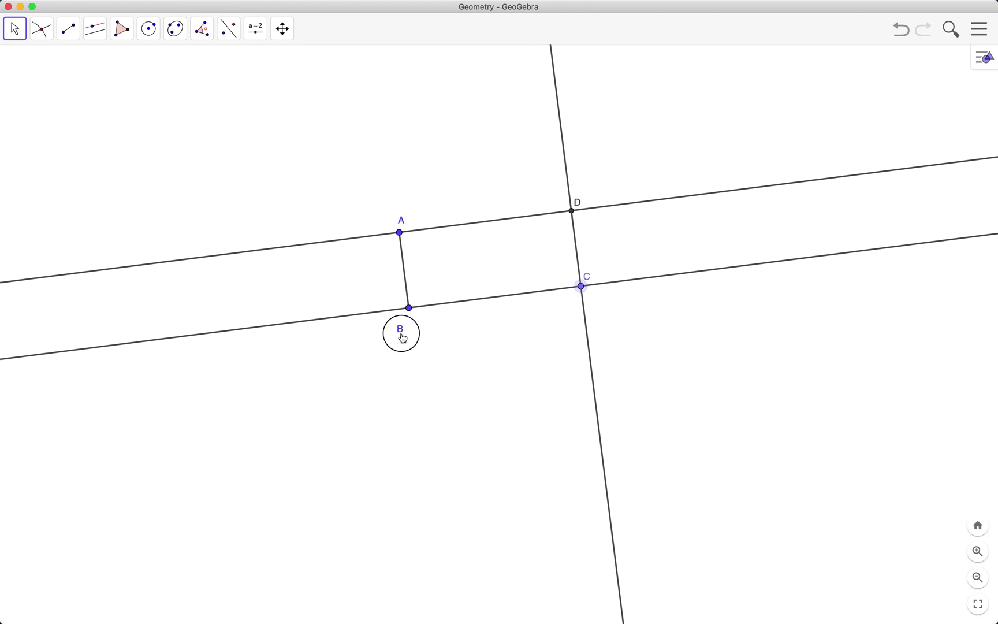
Step: Hide the line through B, the line through A, and line i
{"action": "right_click", "coordinate": [436, 306]}
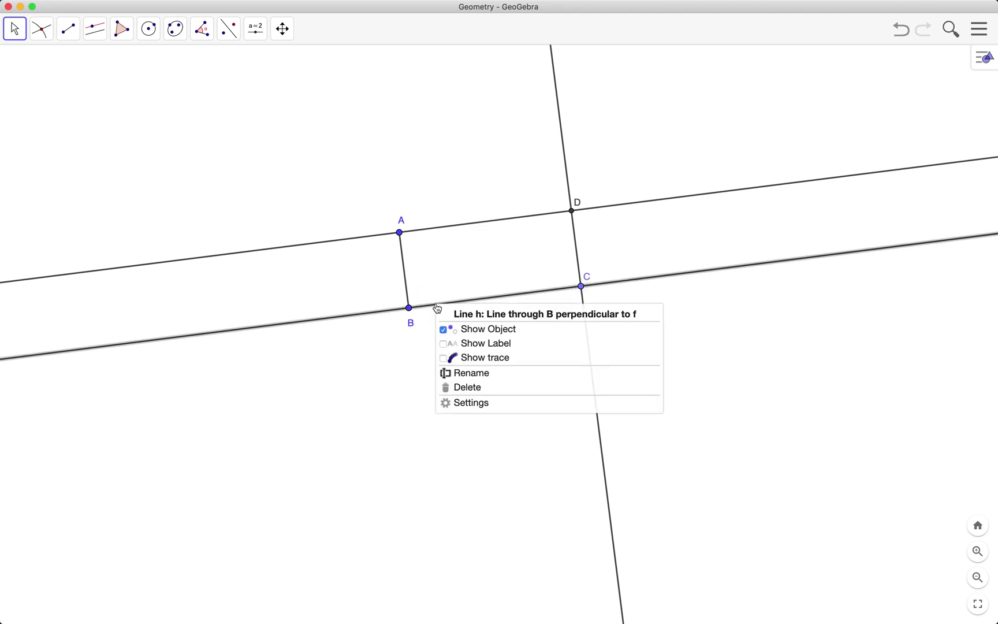
{"action": "left_click", "coordinate": [467, 330]}
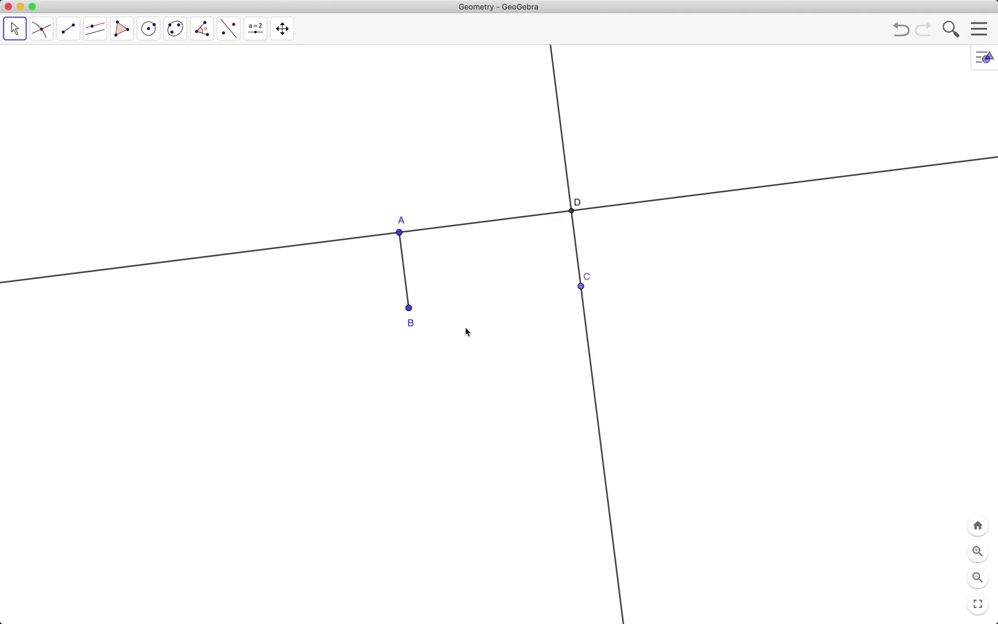
{"action": "right_click", "coordinate": [468, 227]}
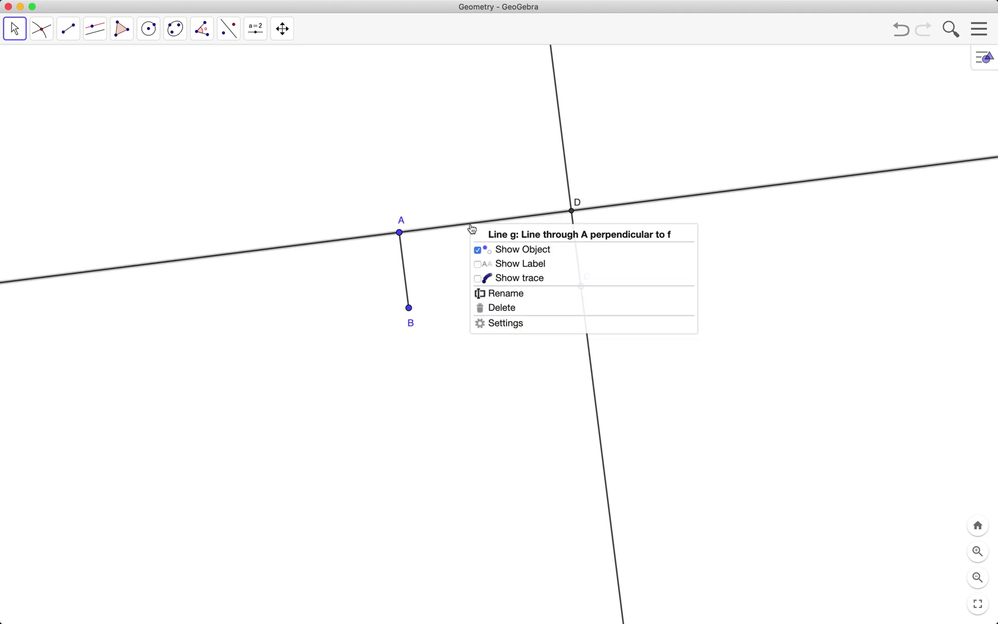
{"action": "left_click", "coordinate": [512, 249]}
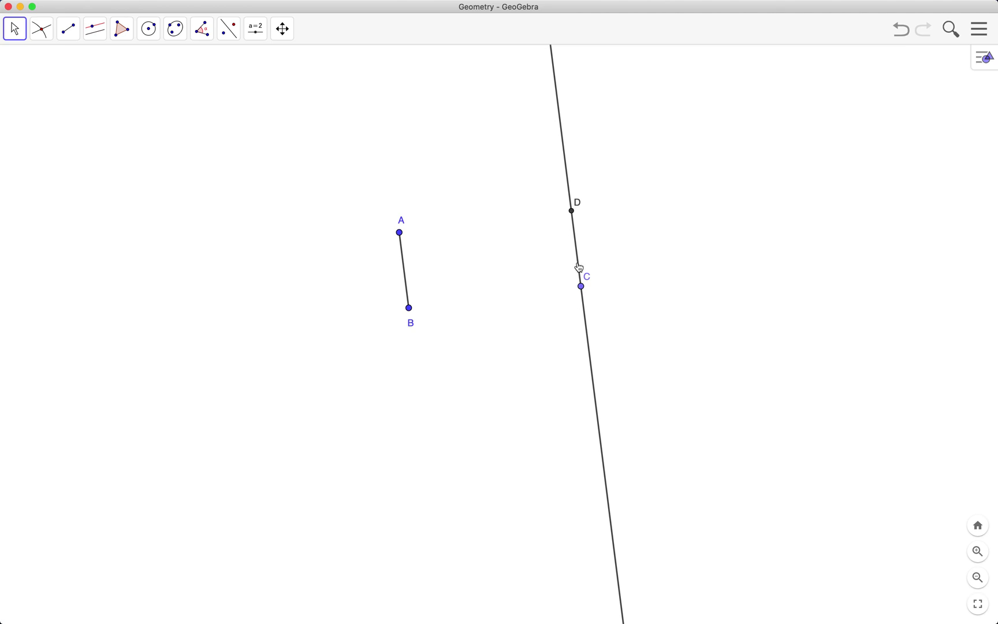
{"action": "right_click", "coordinate": [579, 268]}
{"action": "left_click", "coordinate": [604, 287]}
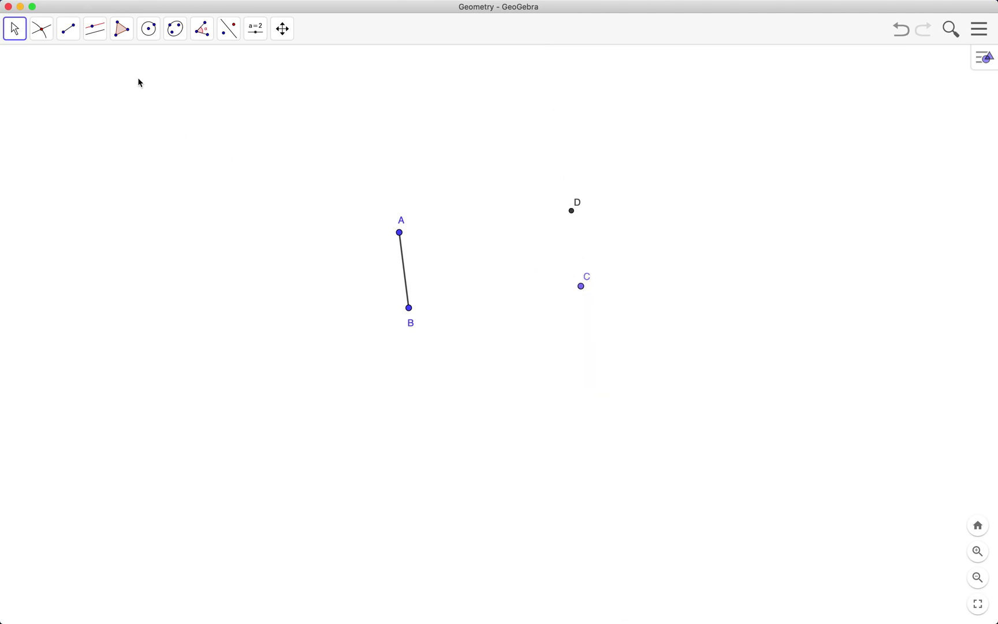
Step: Draw segments AD, DC and CB to close ABCD, then nudge C slightly down
{"action": "left_click", "coordinate": [68, 29]}
{"action": "left_click", "coordinate": [100, 89]}
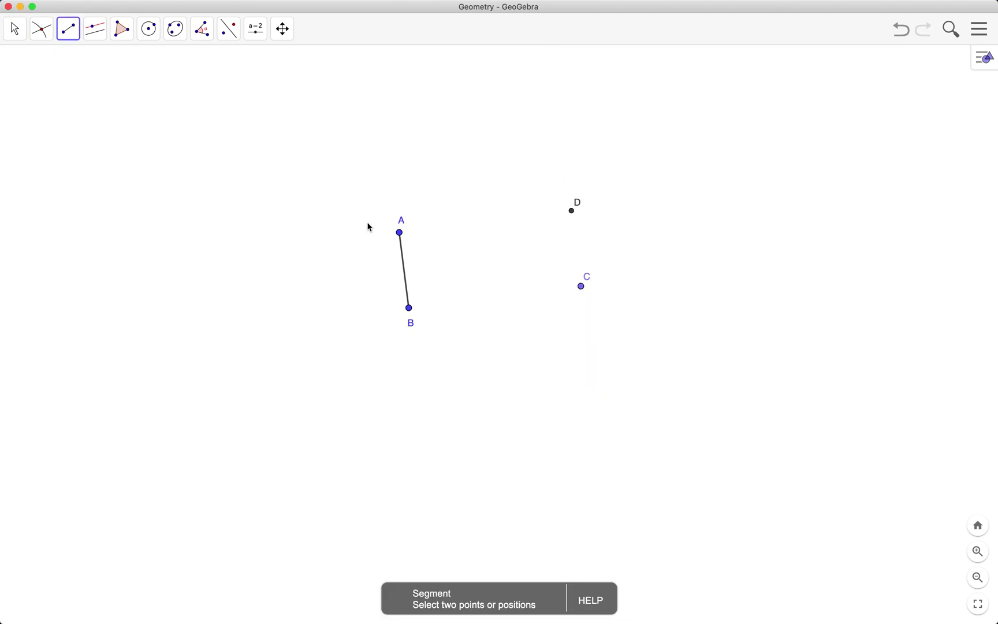
{"action": "left_click", "coordinate": [400, 232]}
{"action": "left_click", "coordinate": [572, 210]}
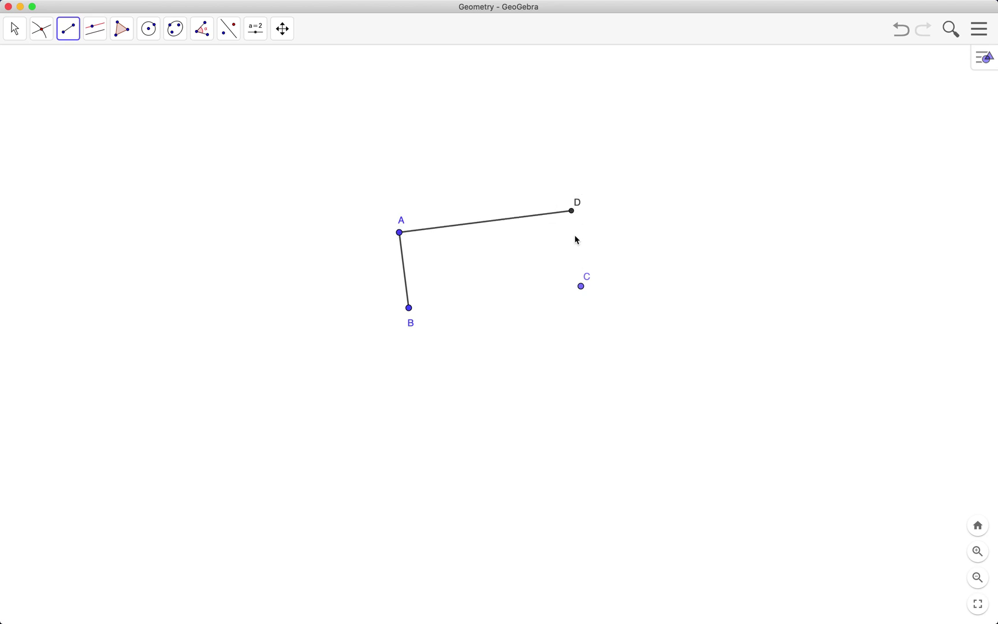
{"action": "left_click", "coordinate": [571, 211]}
{"action": "left_click", "coordinate": [581, 287]}
{"action": "left_click", "coordinate": [581, 287]}
{"action": "left_click", "coordinate": [409, 308]}
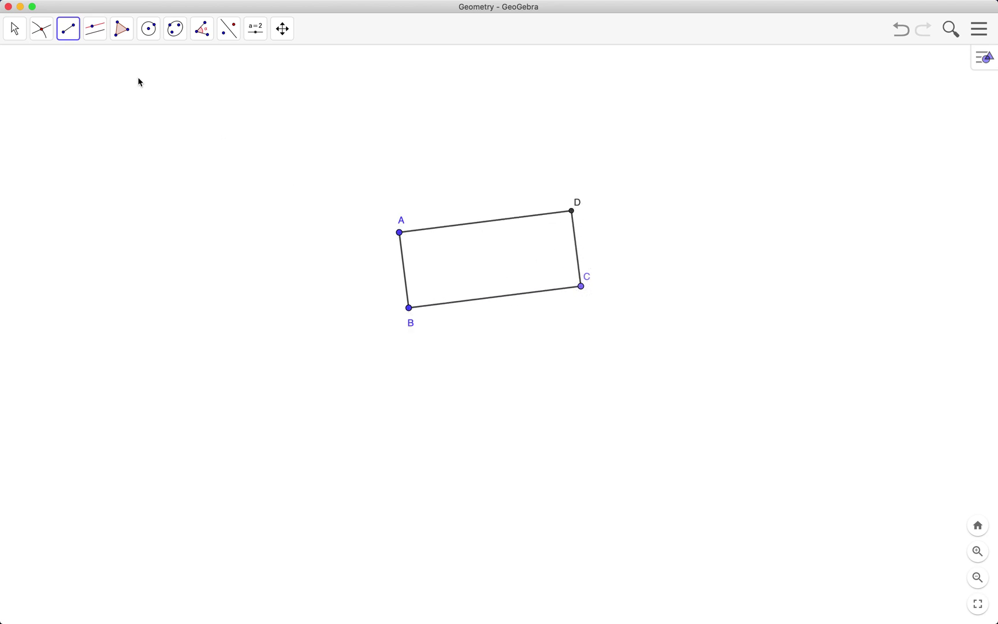
{"action": "left_click", "coordinate": [14, 29]}
{"action": "left_click", "coordinate": [46, 64]}
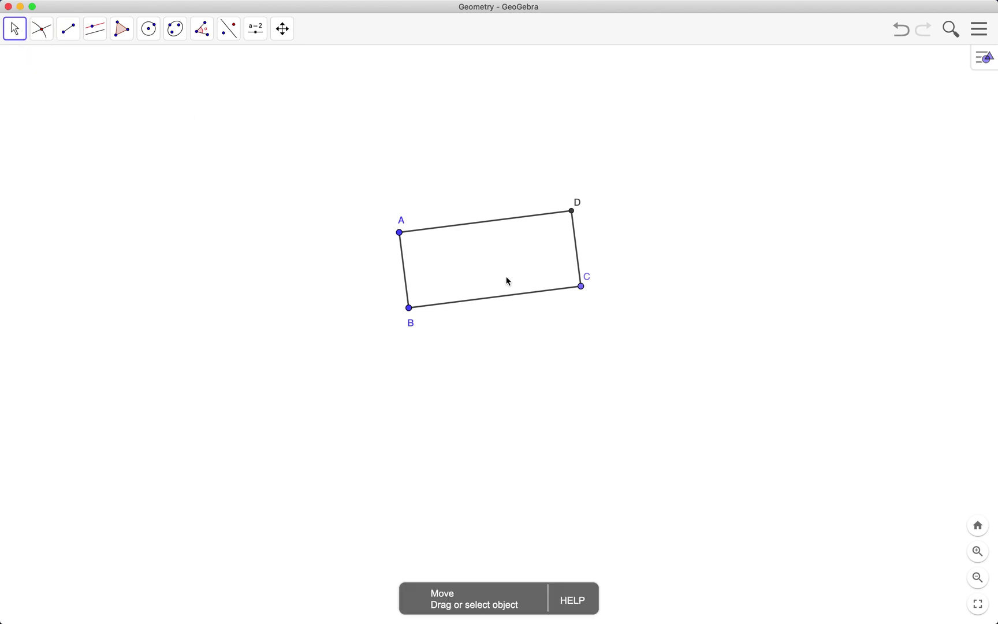
{"action": "left_click_drag", "start_coordinate": [587, 282], "coordinate": [590, 292]}
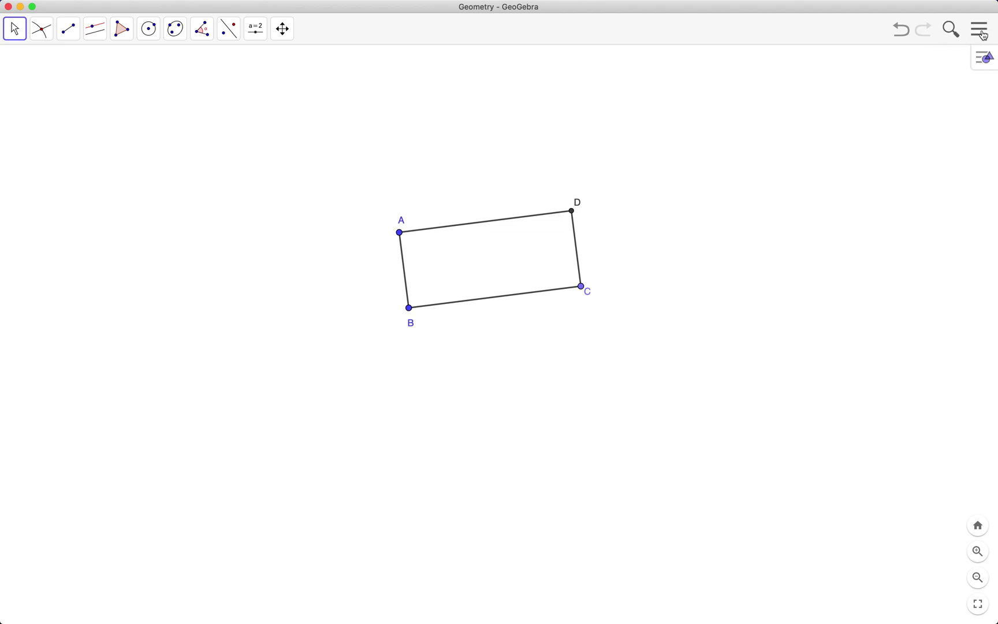
Step: Turn on the Algebra view from the main menu's View options
{"action": "left_click", "coordinate": [982, 31]}
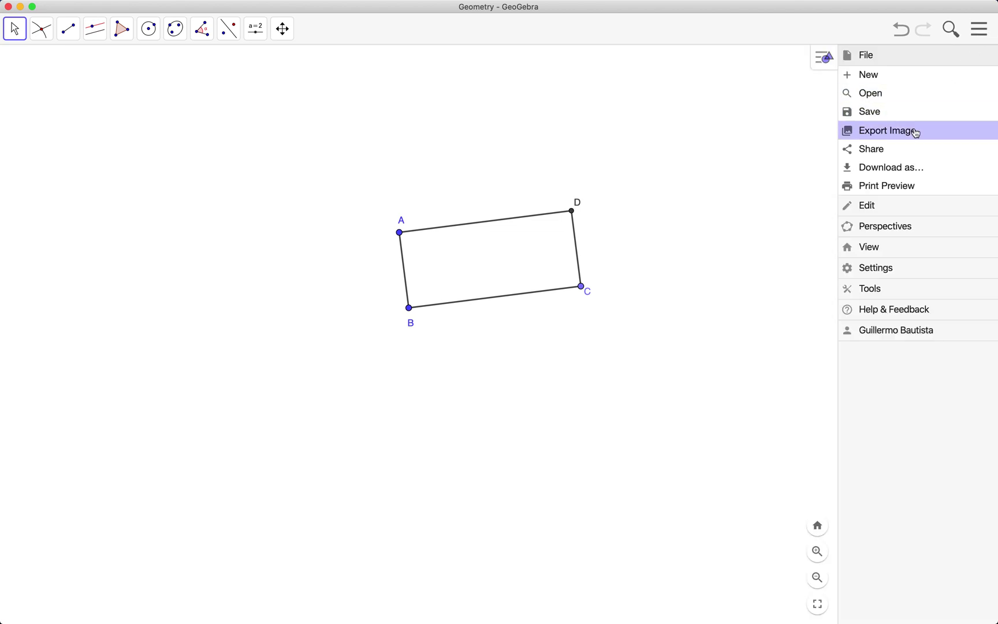
{"action": "left_click", "coordinate": [886, 250]}
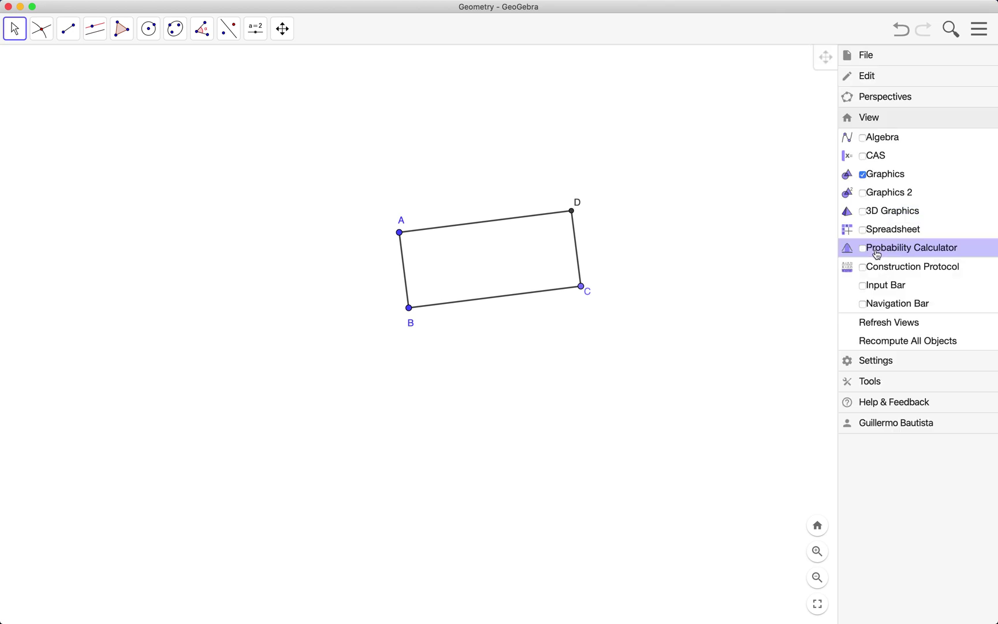
{"action": "left_click", "coordinate": [863, 138]}
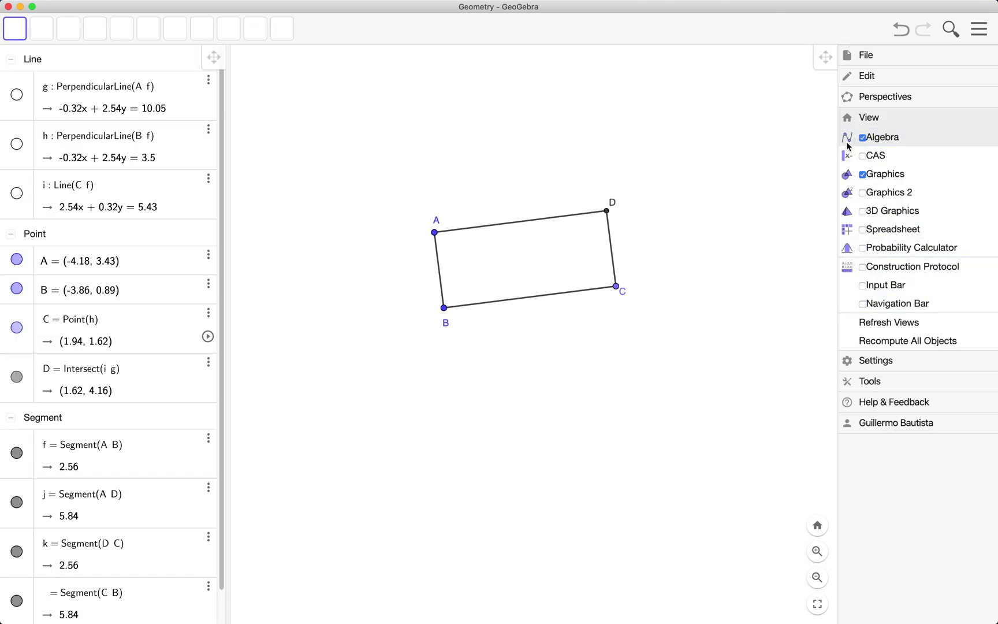
{"action": "left_click", "coordinate": [225, 216]}
{"action": "scroll", "coordinate": [226, 194], "scroll_direction": "up", "scroll_amount": 2}
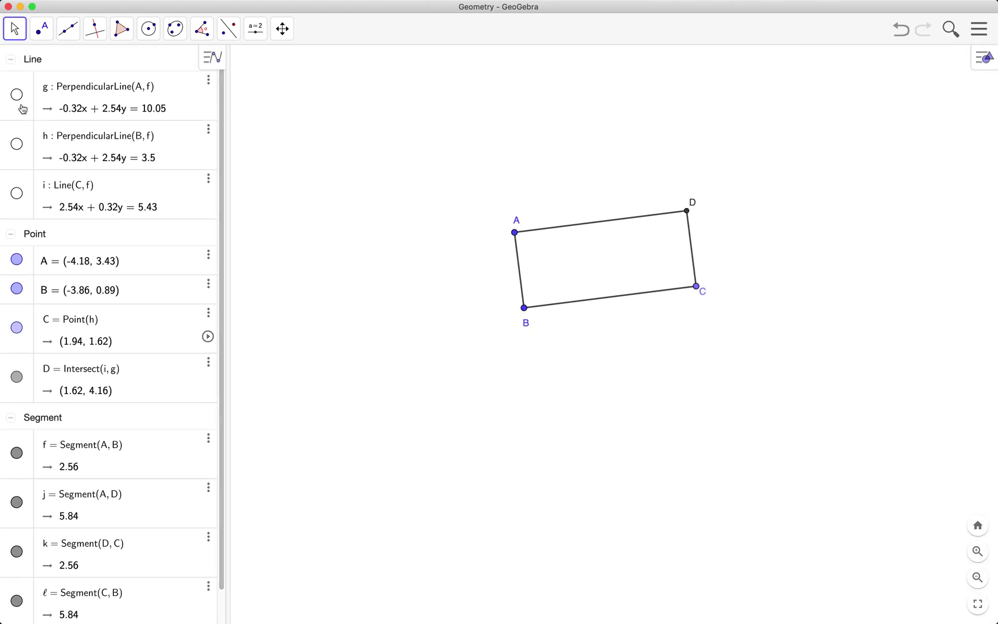
Step: Toggle lines i, h and g visible in the algebra list, then hide them again
{"action": "left_click", "coordinate": [17, 193]}
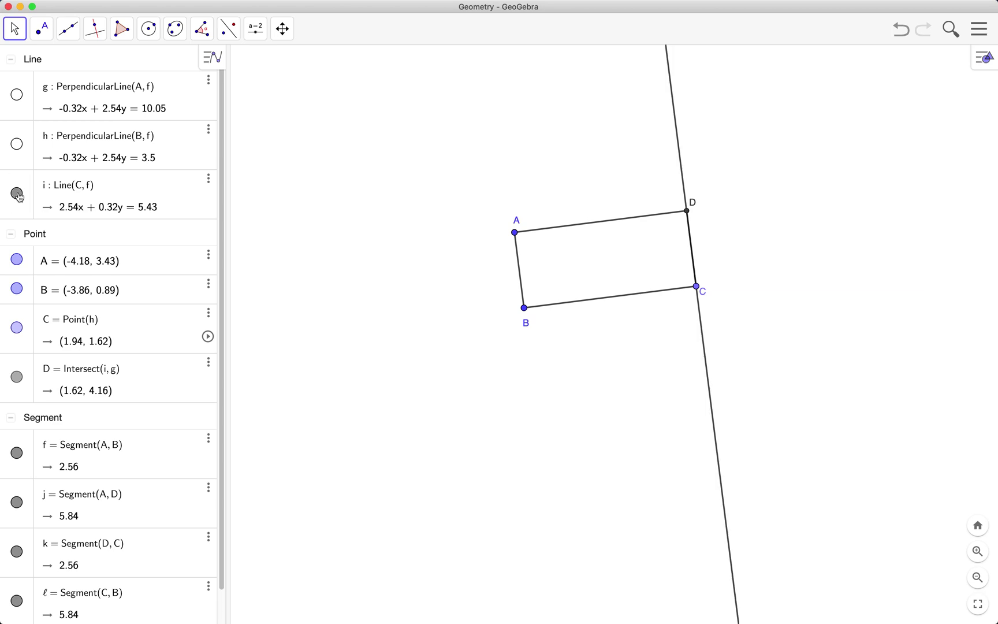
{"action": "left_click", "coordinate": [16, 144]}
{"action": "left_click", "coordinate": [16, 94]}
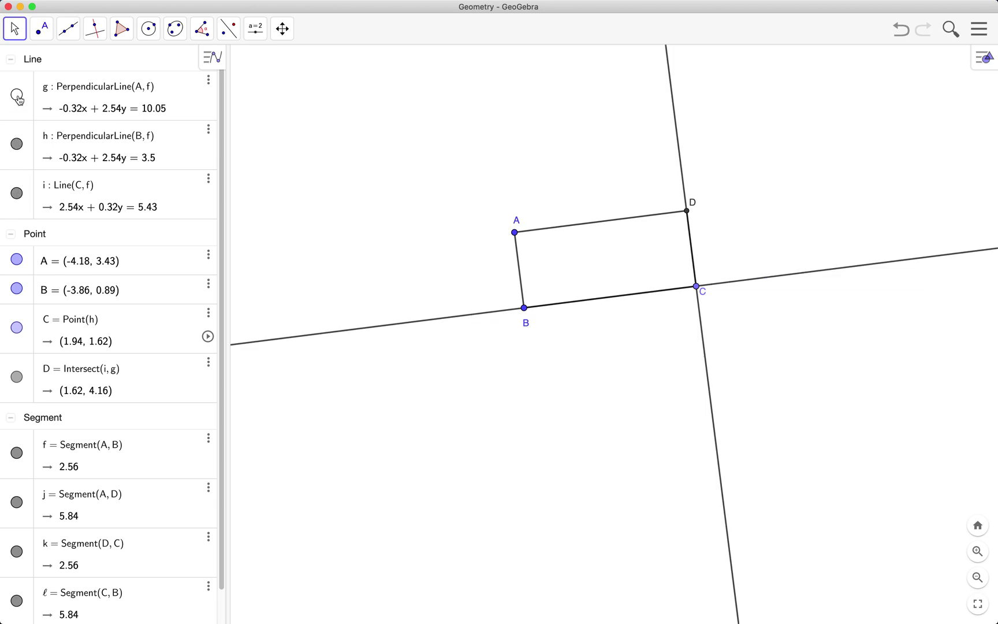
{"action": "left_click", "coordinate": [17, 144]}
{"action": "left_click", "coordinate": [17, 193]}
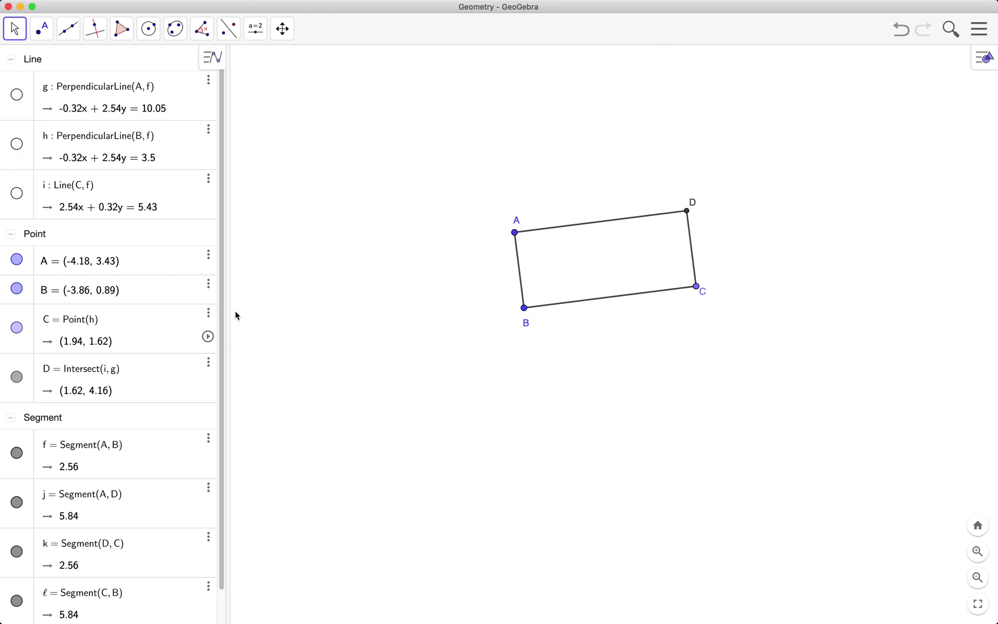
{"action": "left_click_drag", "start_coordinate": [222, 336], "coordinate": [219, 268]}
Step: Slide point C along line h toward B so the long sides measure 5.63
{"action": "left_click_drag", "start_coordinate": [696, 287], "coordinate": [690, 288]}
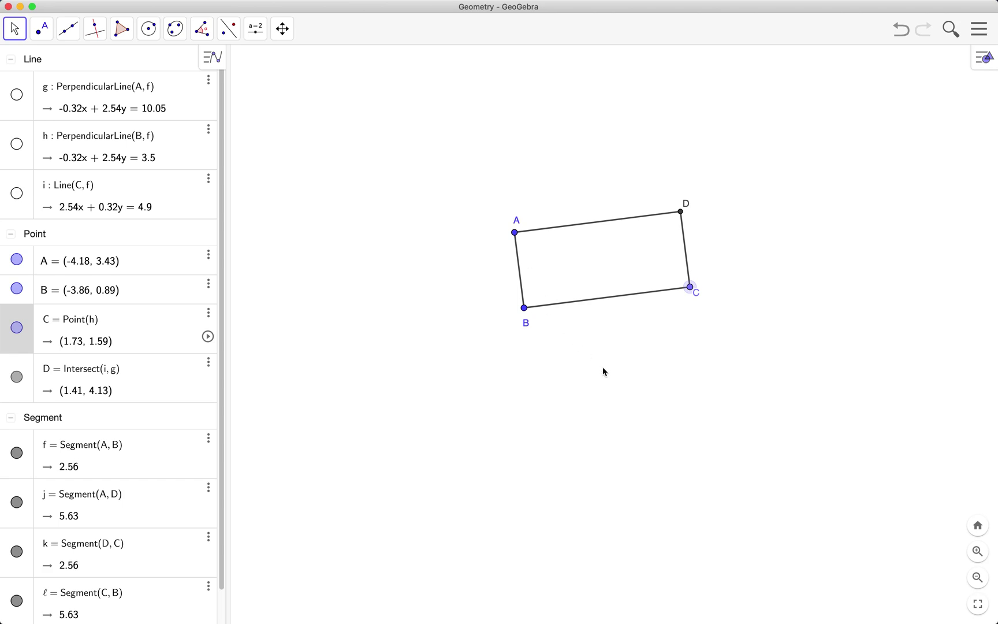
Step: Rename vertex A to P and vertex B to Q
{"action": "right_click", "coordinate": [515, 233]}
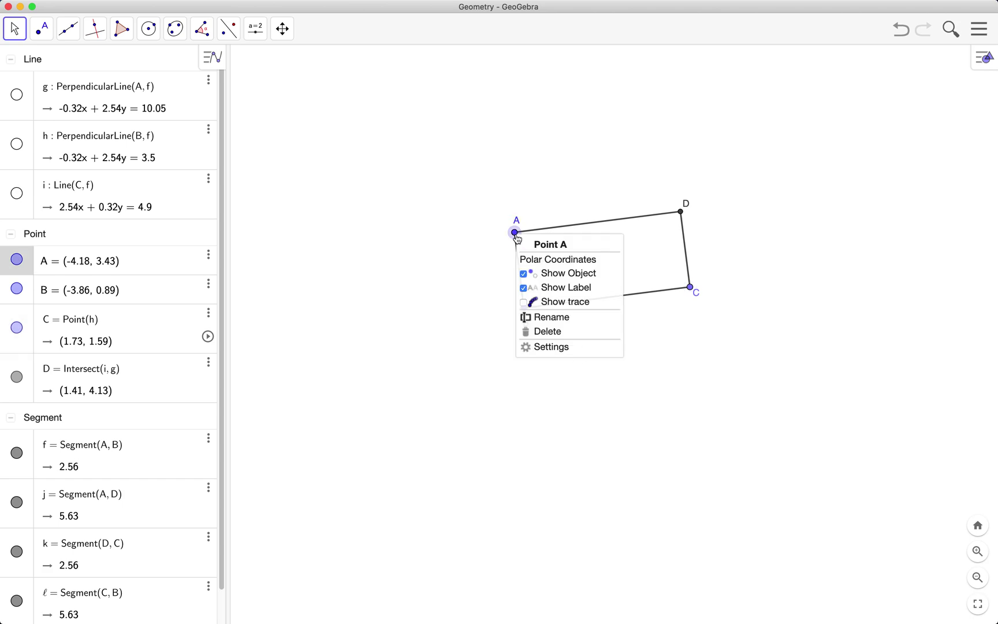
{"action": "left_click", "coordinate": [574, 320]}
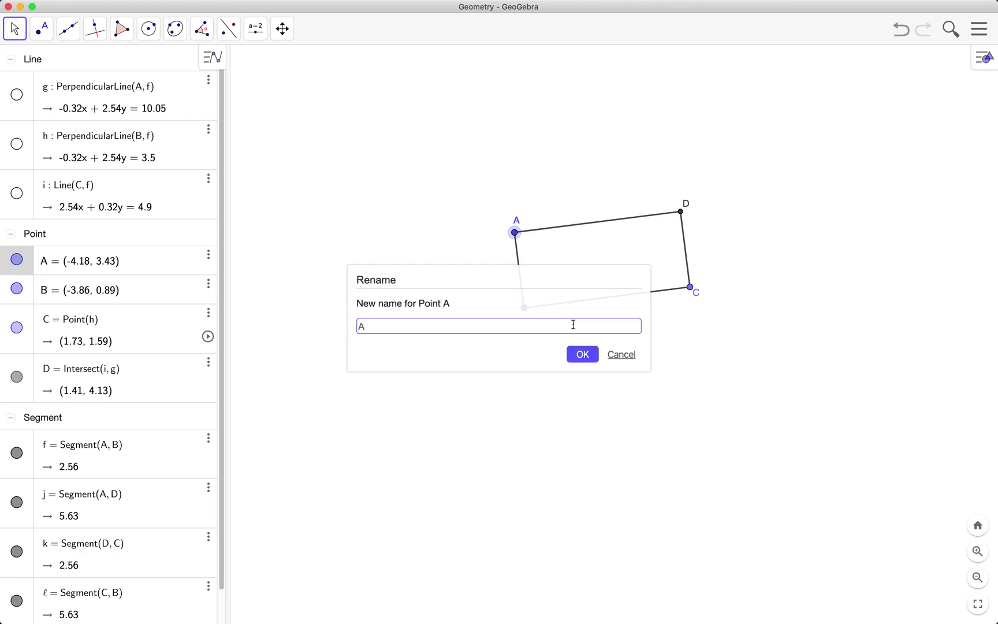
{"action": "key", "text": "BackSpace"}
{"action": "left_click", "coordinate": [582, 354]}
{"action": "right_click", "coordinate": [525, 307]}
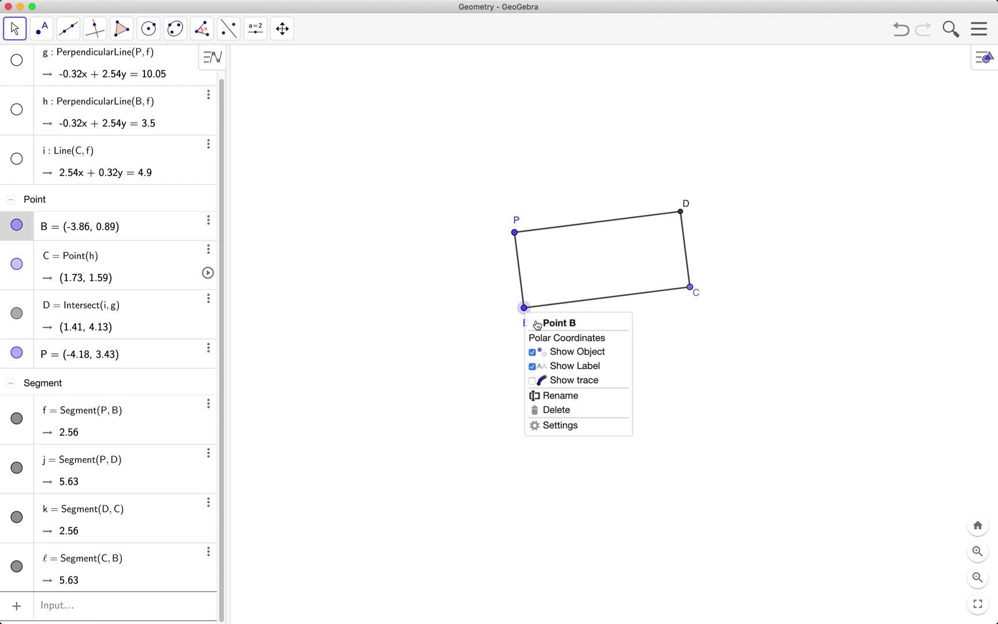
{"action": "left_click", "coordinate": [590, 395]}
{"action": "type", "text": "Q"}
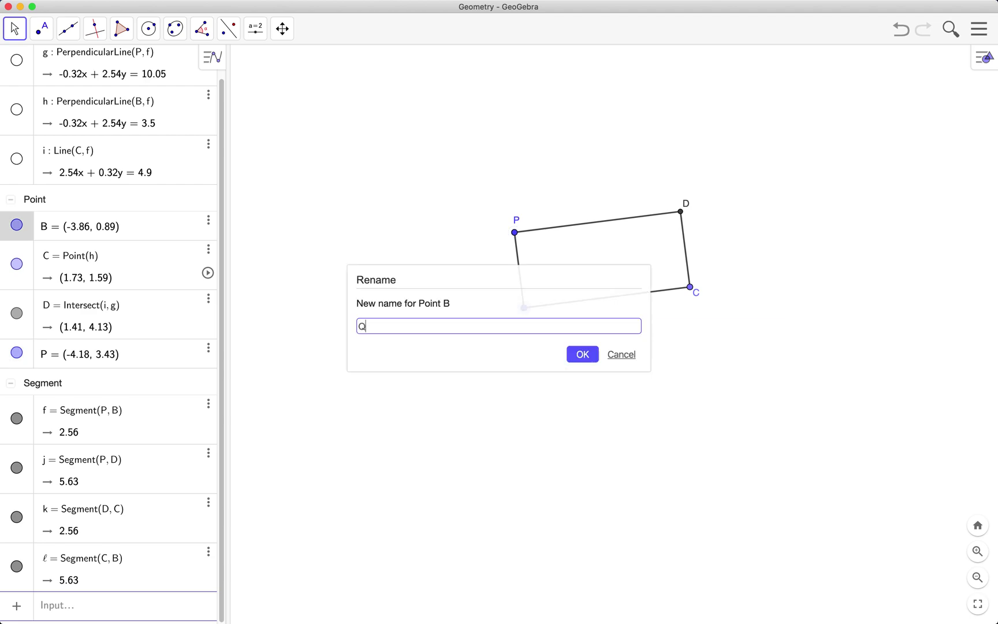
{"action": "left_click", "coordinate": [581, 354]}
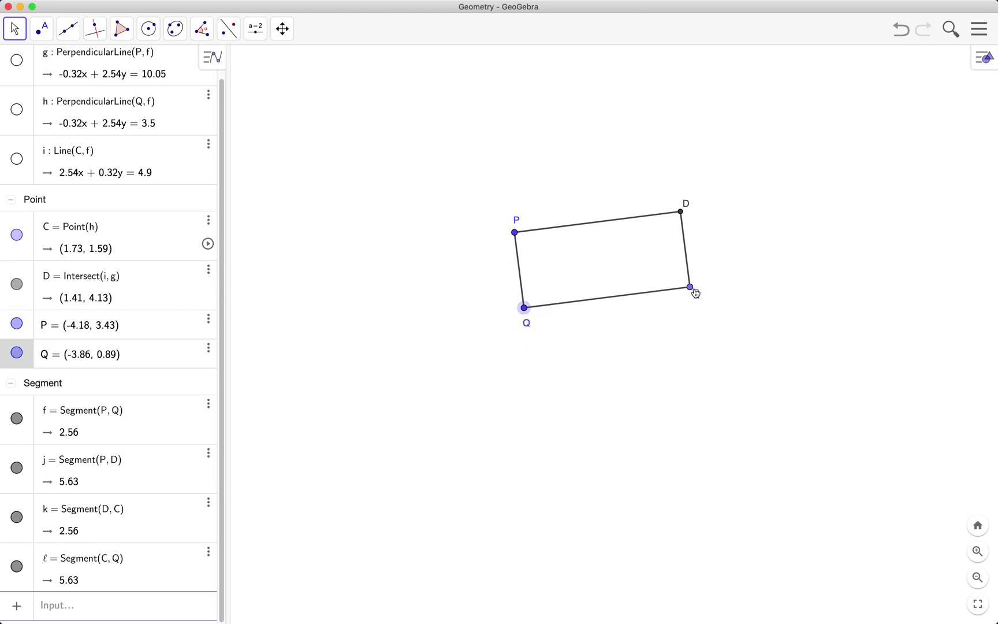
Step: Rename vertex C to R and vertex D to S
{"action": "right_click", "coordinate": [691, 288]}
{"action": "left_click", "coordinate": [725, 384]}
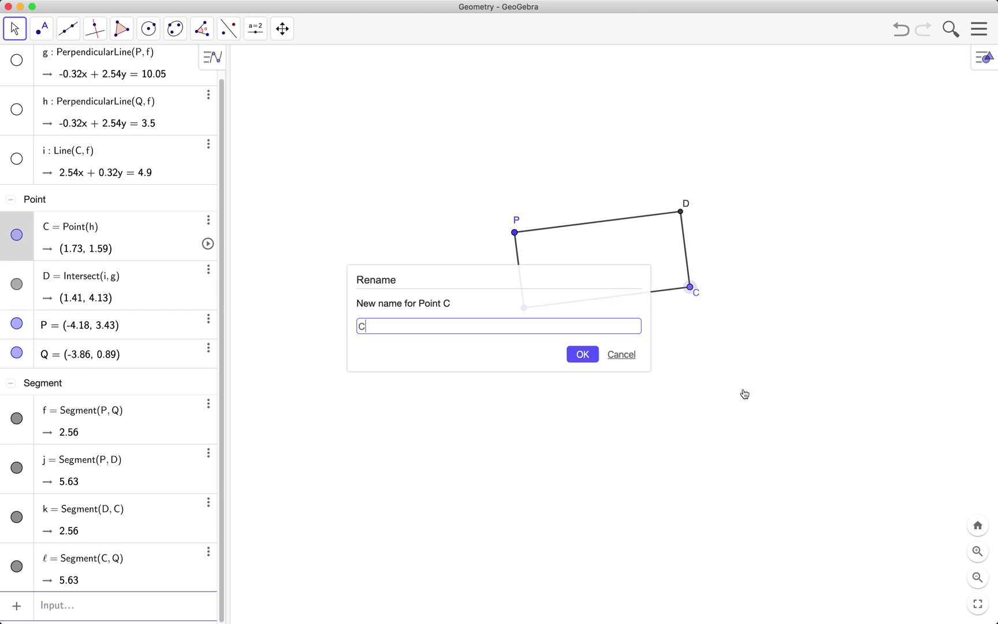
{"action": "key", "text": "BackSpace"}
{"action": "type", "text": "R"}
{"action": "left_click", "coordinate": [582, 354]}
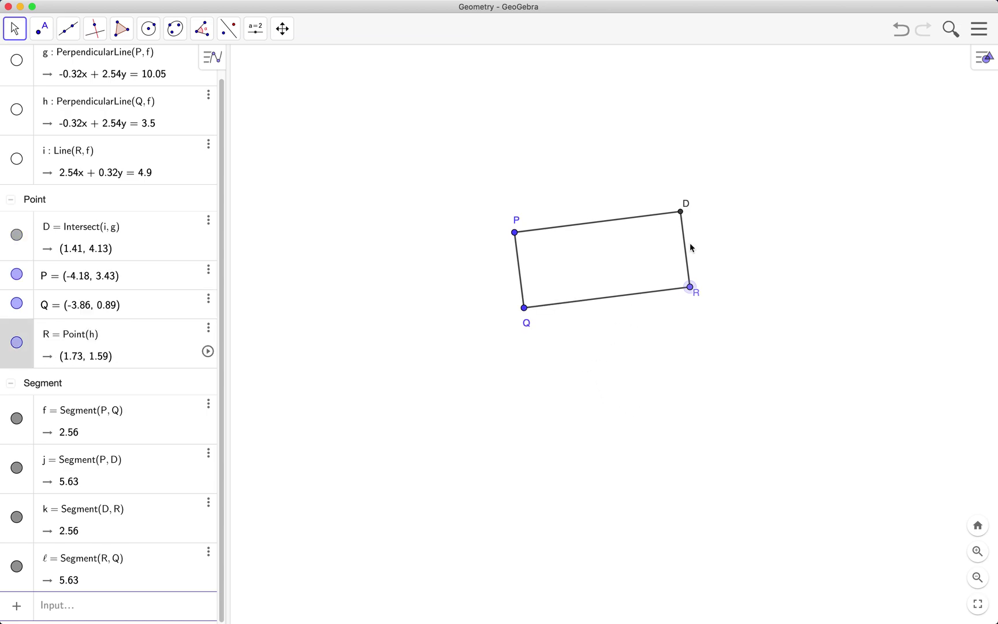
{"action": "right_click", "coordinate": [681, 212]}
{"action": "left_click", "coordinate": [718, 297]}
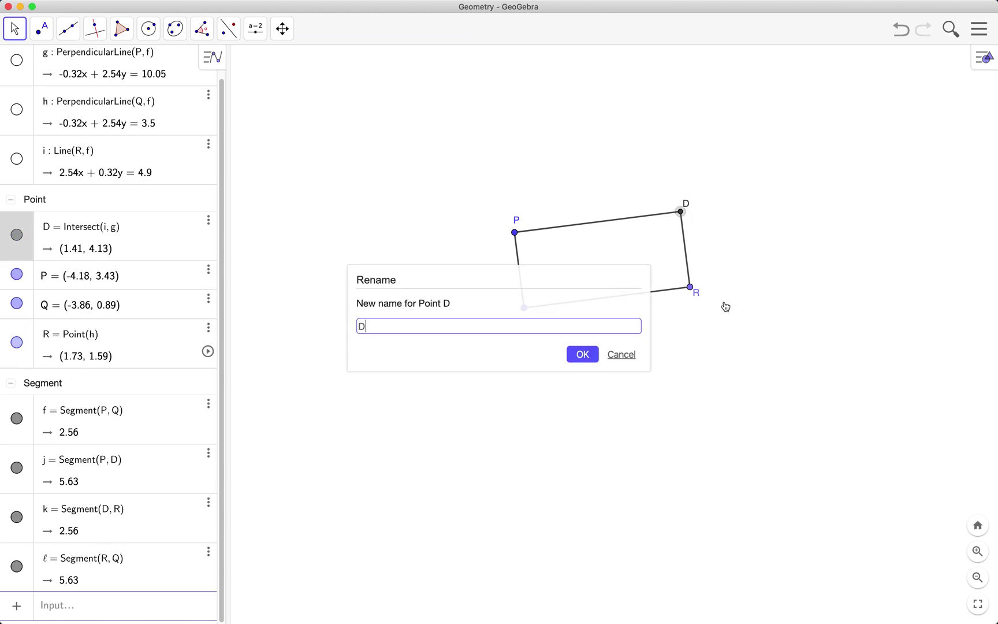
{"action": "key", "text": "BackSpace"}
{"action": "type", "text": "S"}
{"action": "left_click", "coordinate": [582, 354]}
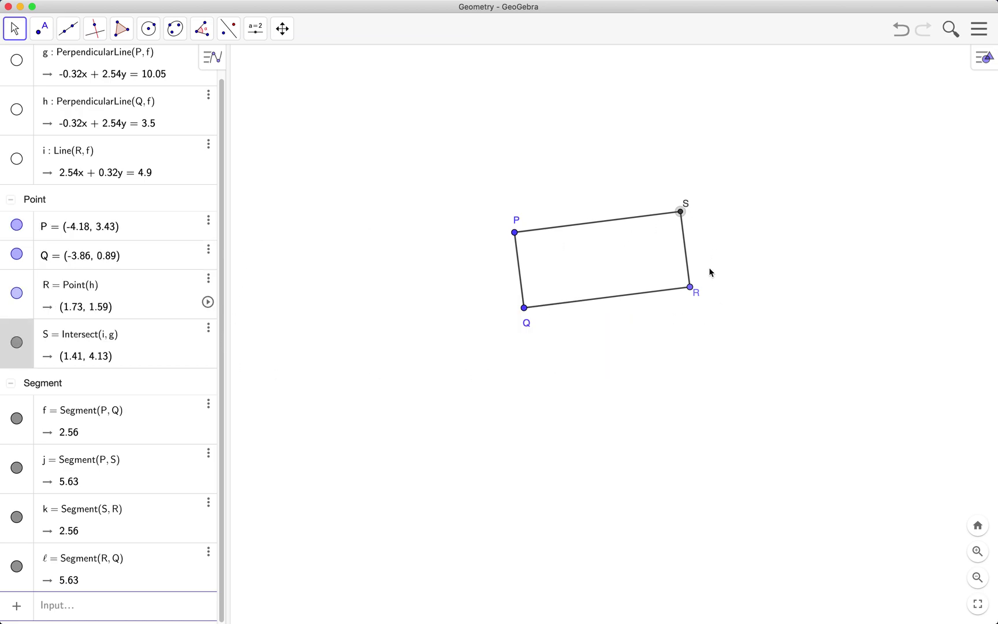
Step: Drag R along its line, then move P to (-4.22, 3.63); the shape stays rectangular
{"action": "left_click", "coordinate": [689, 288]}
{"action": "left_click_drag", "start_coordinate": [689, 288], "coordinate": [674, 289]}
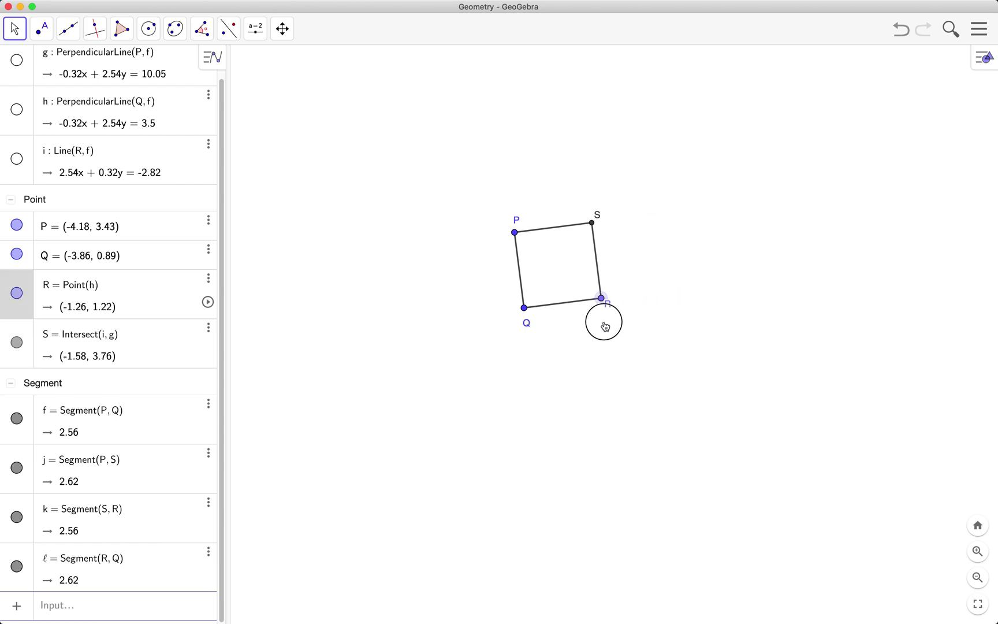
{"action": "left_click_drag", "start_coordinate": [515, 233], "coordinate": [514, 227]}
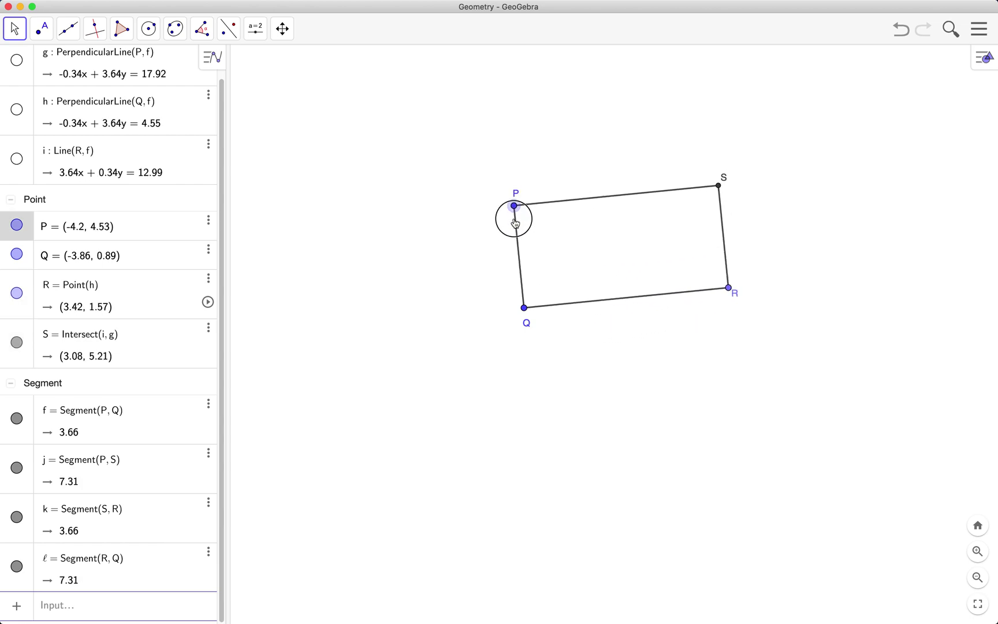